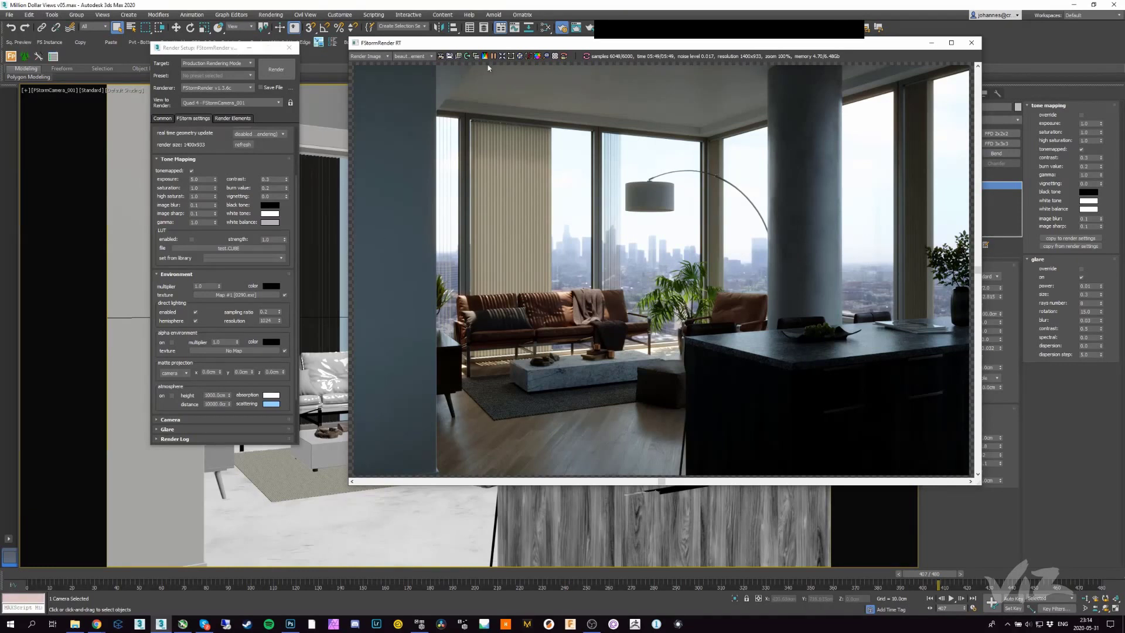
Step: Enable the FStorm LUT and scroll through the library LUT presets to preview them on the render
{"action": "left_click_drag", "start_coordinate": [694, 47], "coordinate": [738, 64]}
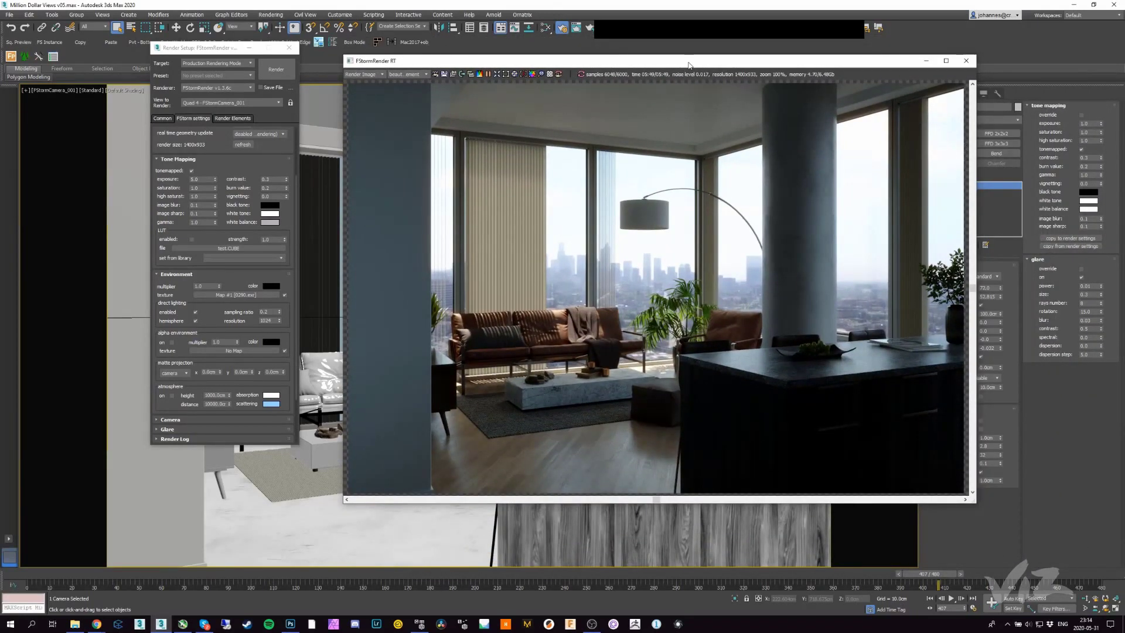
{"action": "left_click", "coordinate": [192, 240]}
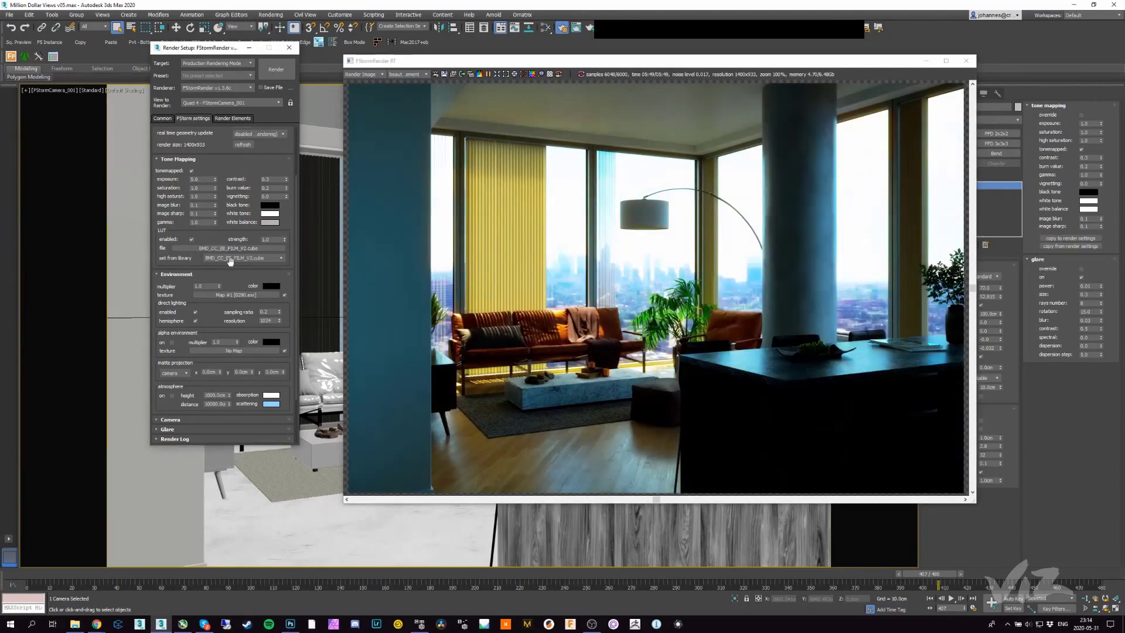
{"action": "scroll", "coordinate": [235, 259], "scroll_direction": "down", "scroll_amount": 2}
{"action": "scroll", "coordinate": [235, 261], "scroll_direction": "down", "scroll_amount": 4}
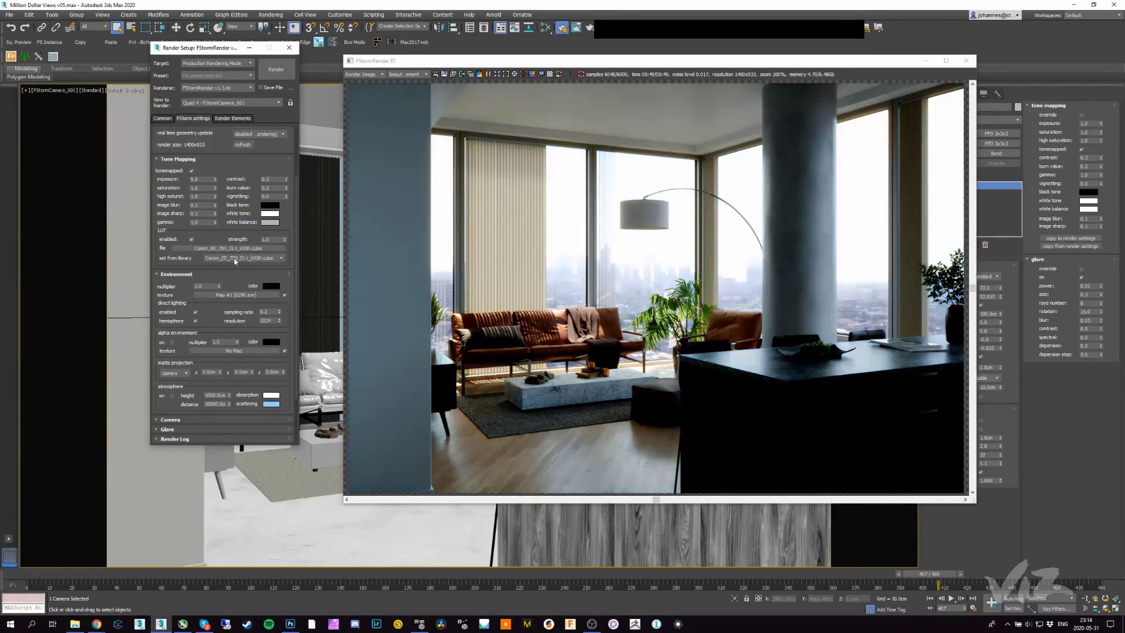
Step: Disable the LUT again, leaving Canon_EE_709_CL1_WDR.cube loaded and the library choice cleared
{"action": "left_click", "coordinate": [191, 239]}
{"action": "left_click", "coordinate": [234, 258]}
{"action": "left_click", "coordinate": [227, 267]}
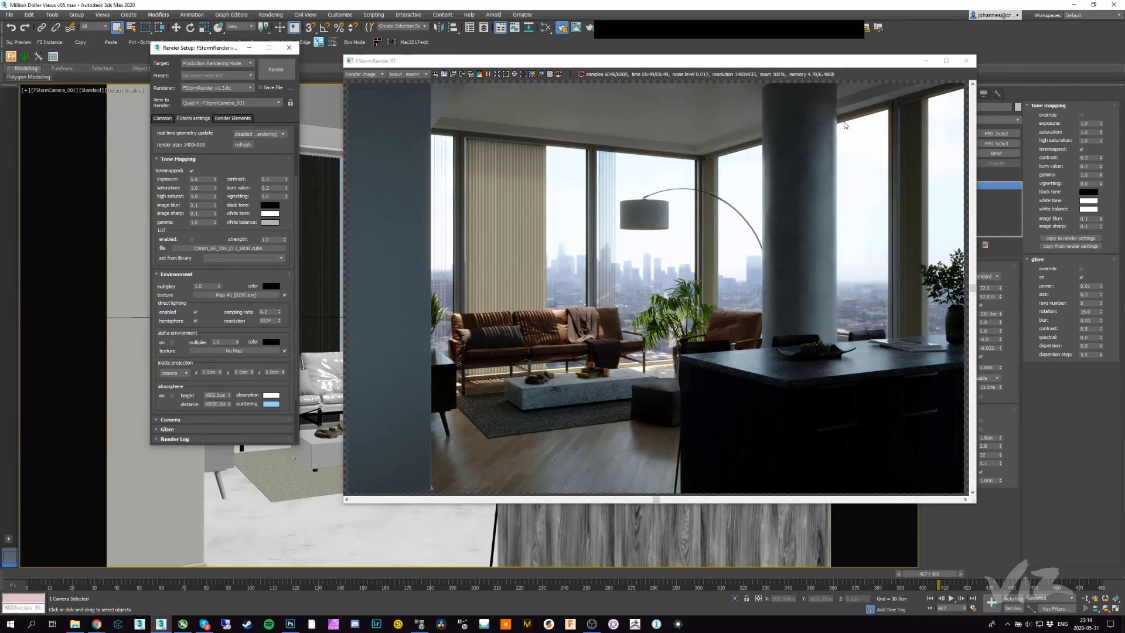
{"action": "scroll", "coordinate": [223, 299], "scroll_direction": "up", "scroll_amount": 2}
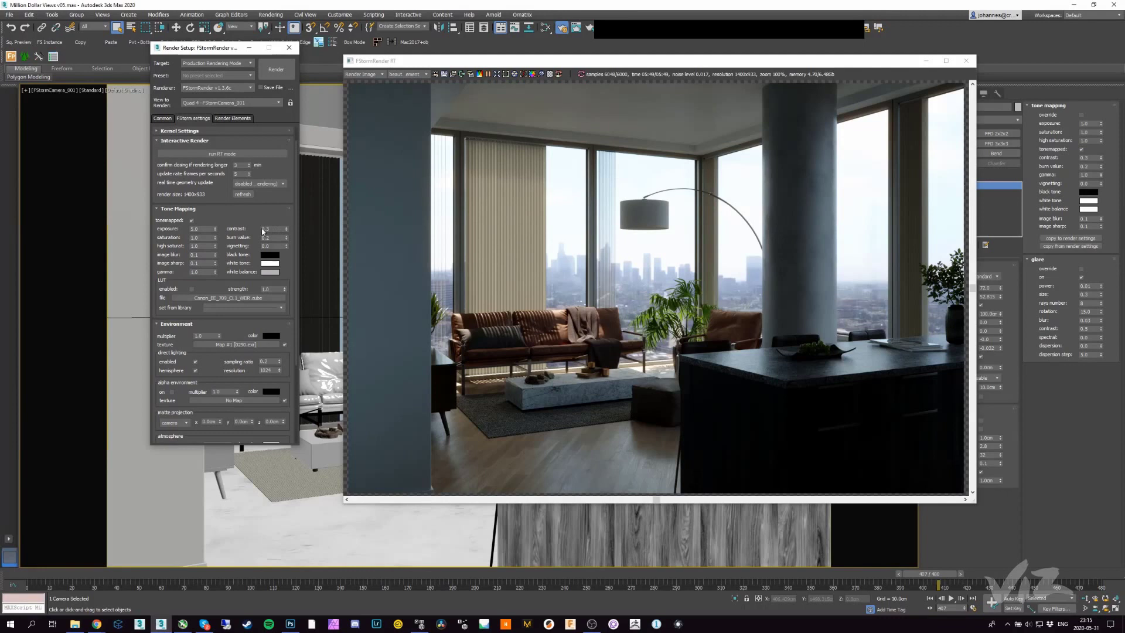
Step: Set tone mapping contrast to 0.0, burn value to 0 and vignetting to 4.0
{"action": "left_click", "coordinate": [189, 229]}
{"action": "scroll", "coordinate": [246, 226], "scroll_direction": "up", "scroll_amount": 2}
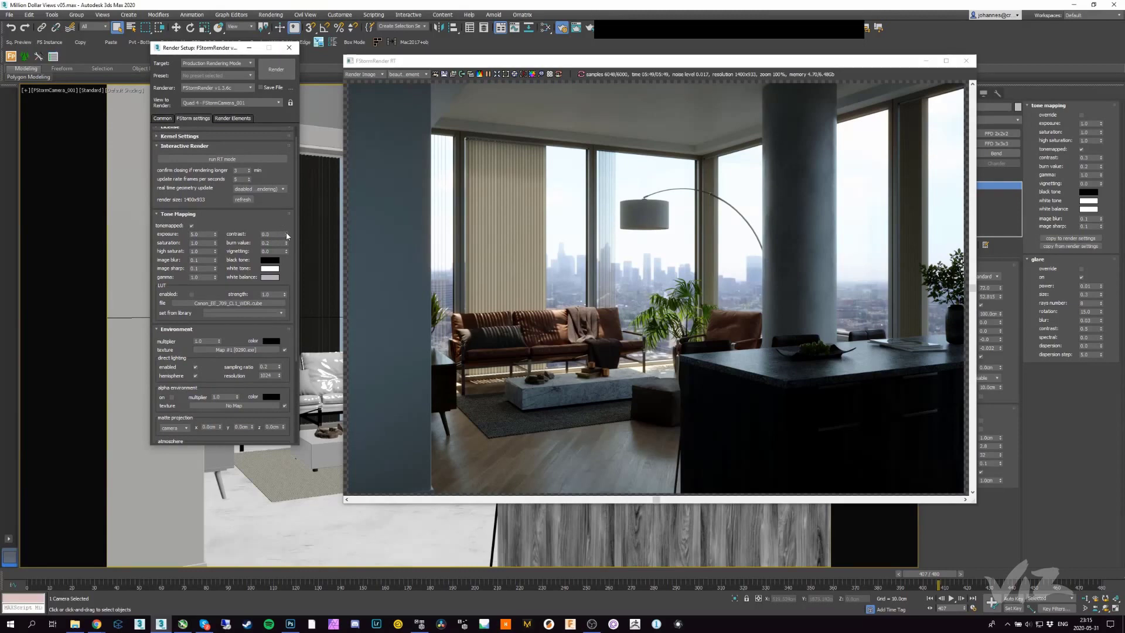
{"action": "left_click_drag", "start_coordinate": [286, 234], "coordinate": [286, 246]}
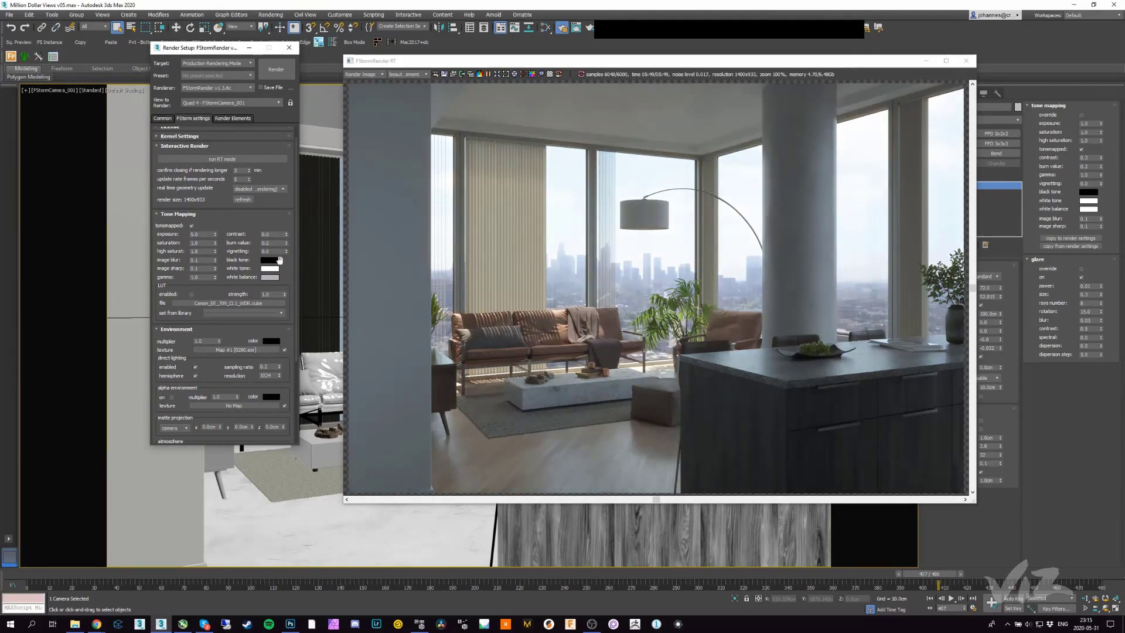
{"action": "double_click", "coordinate": [271, 243]}
{"action": "type", "text": "0"}
{"action": "key", "text": "Return"}
{"action": "key", "text": "Return"}
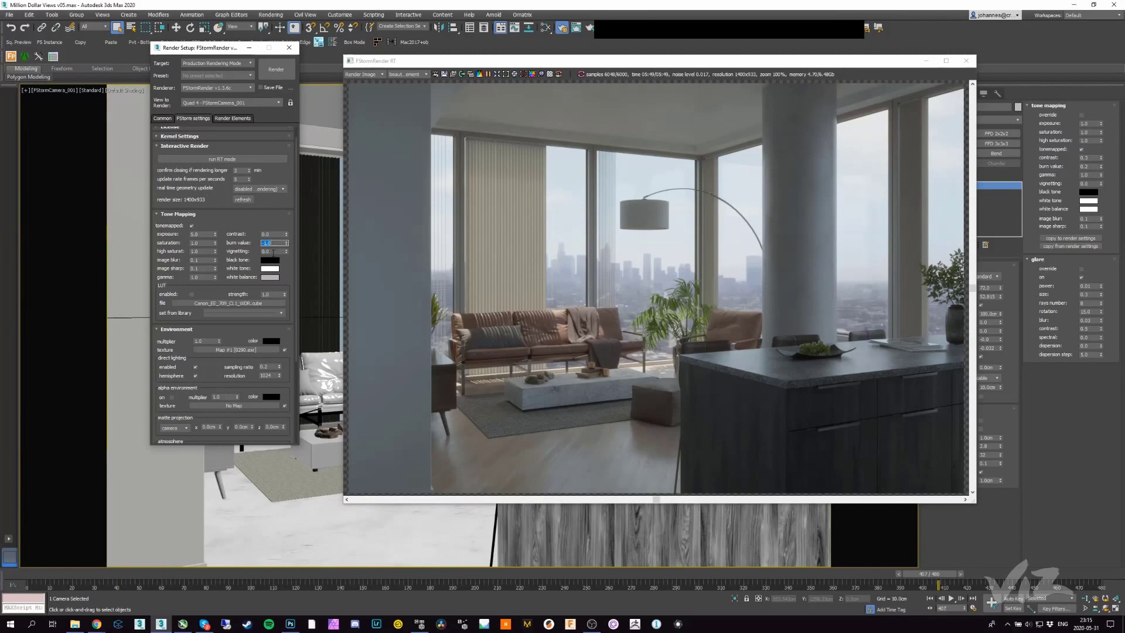
{"action": "key", "text": "Tab"}
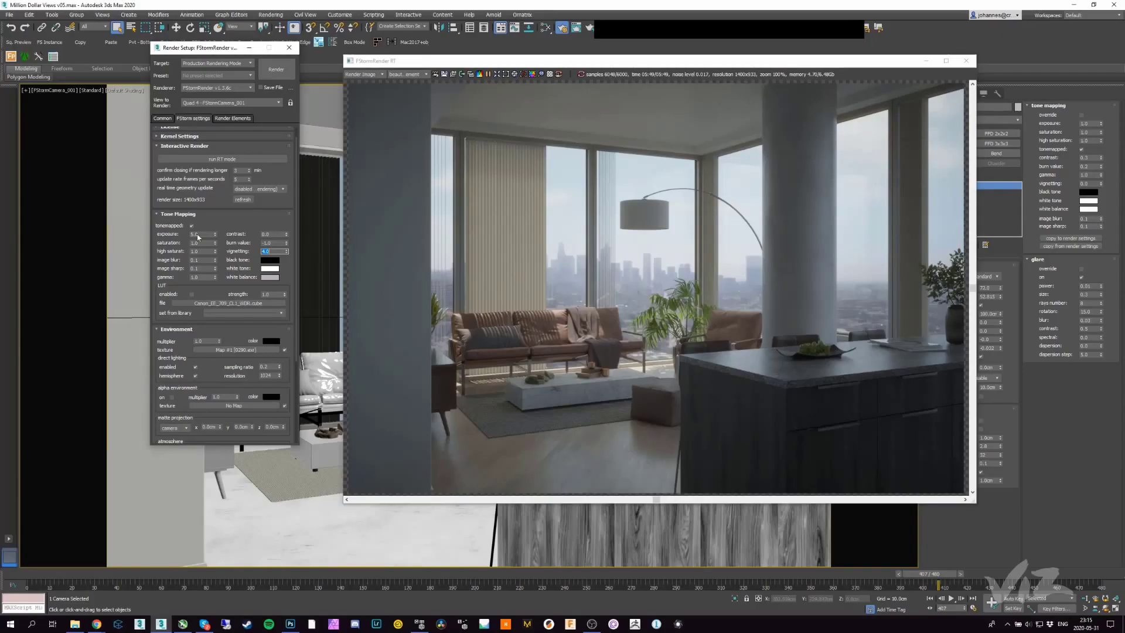
Step: Set the tone mapping gamma to 1.15
{"action": "left_click", "coordinate": [190, 278]}
{"action": "type", "text": "1.1"}
{"action": "key", "text": "Return"}
{"action": "key", "text": "BackSpace"}
{"action": "type", "text": "5"}
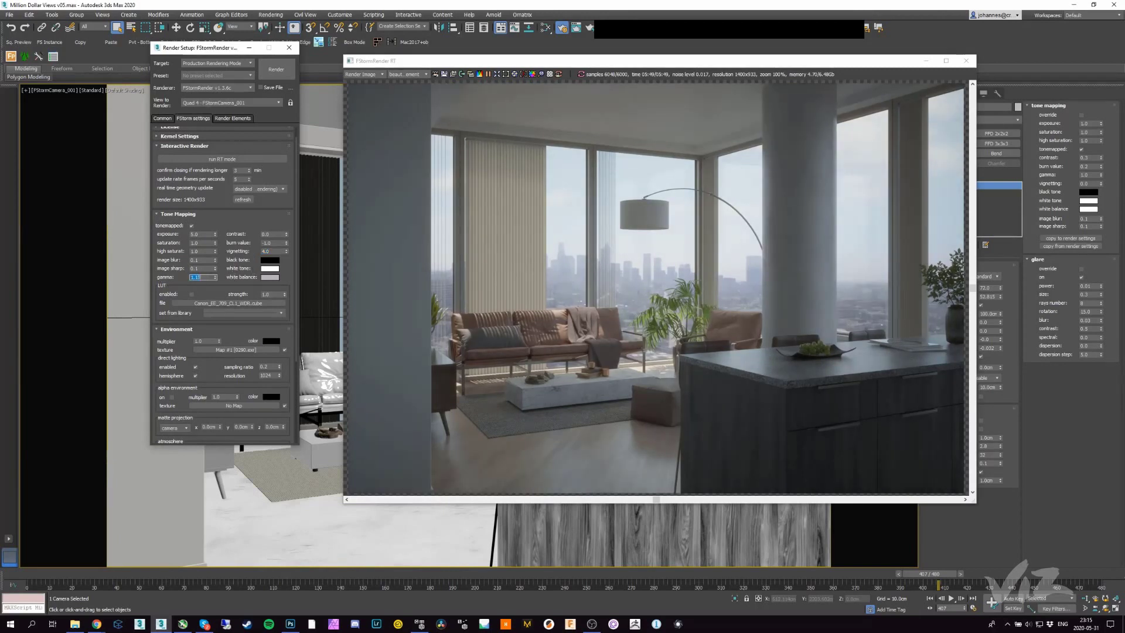
{"action": "key", "text": "Return"}
Step: Lower the saturation slightly, then glance at the browser's image search and minimize it
{"action": "double_click", "coordinate": [202, 243]}
{"action": "key", "text": "BackSpace"}
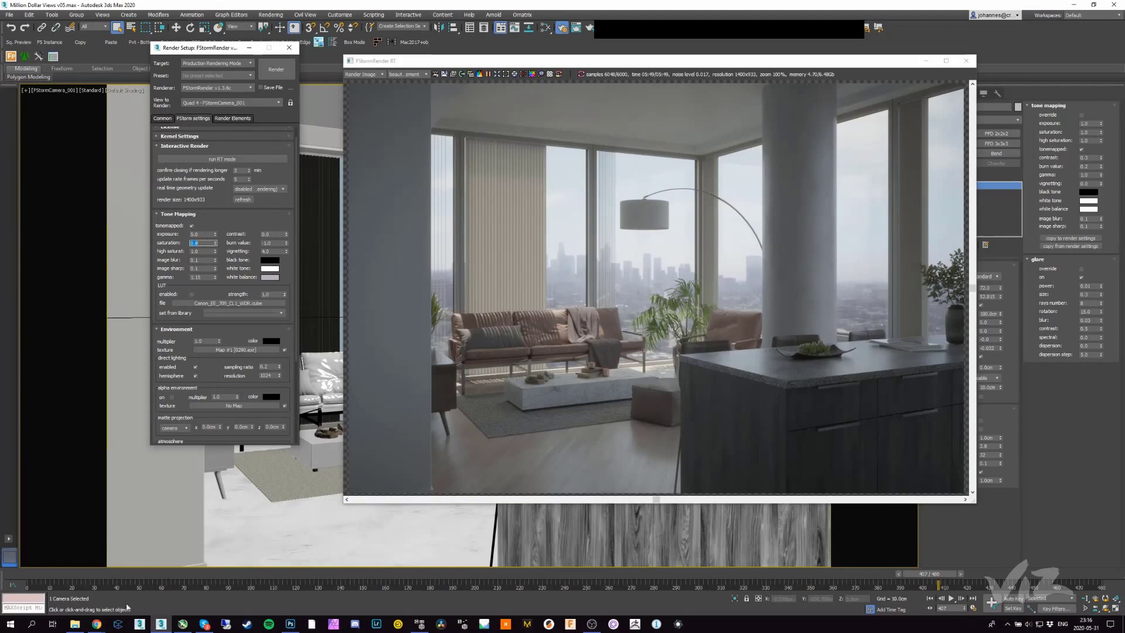
{"action": "mouse_move", "coordinate": [97, 623]}
{"action": "left_click", "coordinate": [144, 580]}
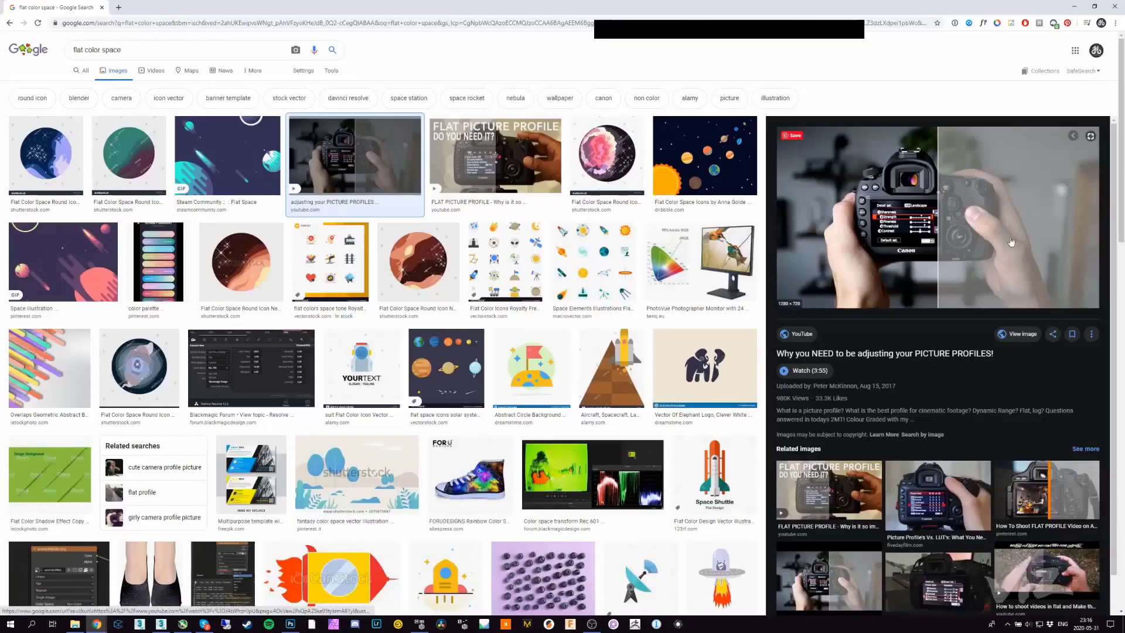
{"action": "left_click", "coordinate": [1074, 7]}
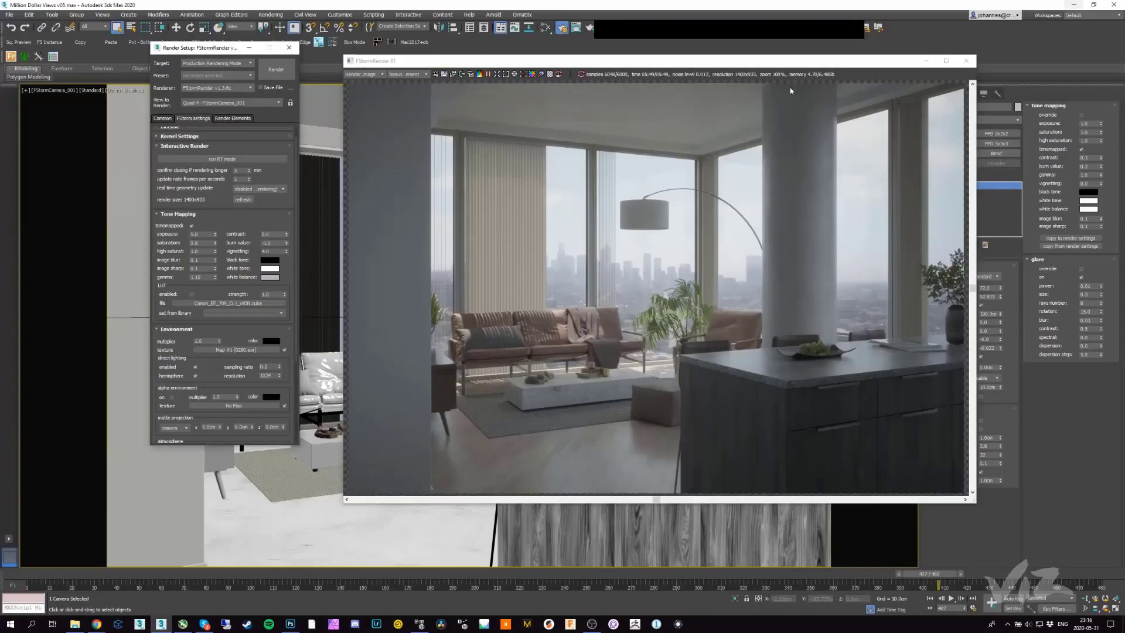
Step: Paste the FStorm render into a new Photoshop document and add a Soft Light Curves layer
{"action": "left_click", "coordinate": [474, 75]}
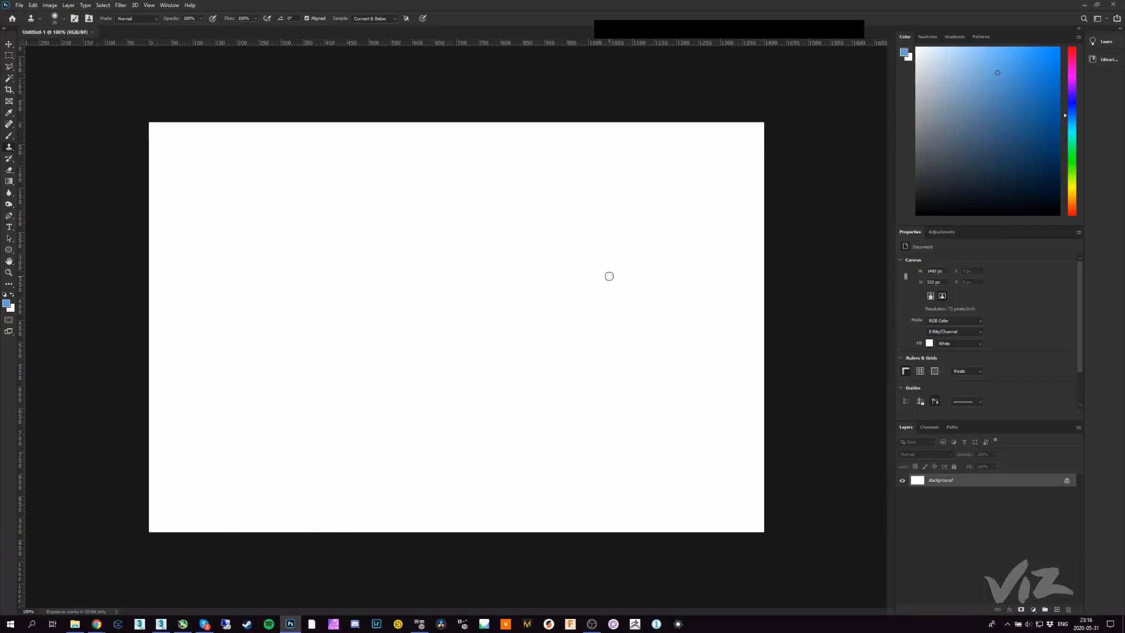
{"action": "key", "text": "ctrl+v"}
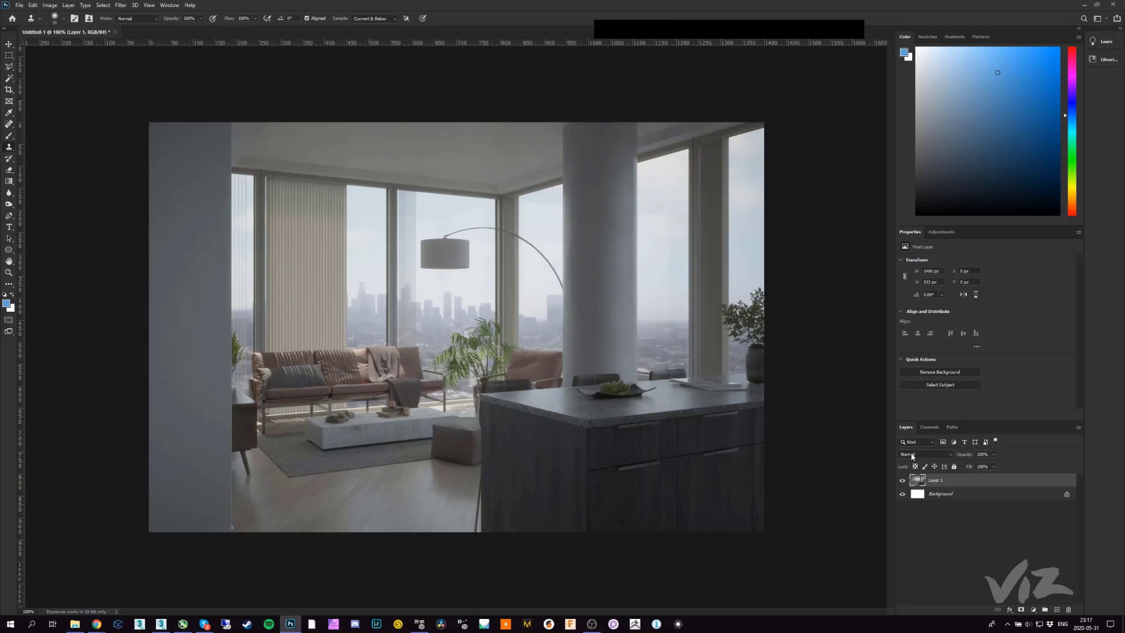
{"action": "left_click", "coordinate": [1033, 610]}
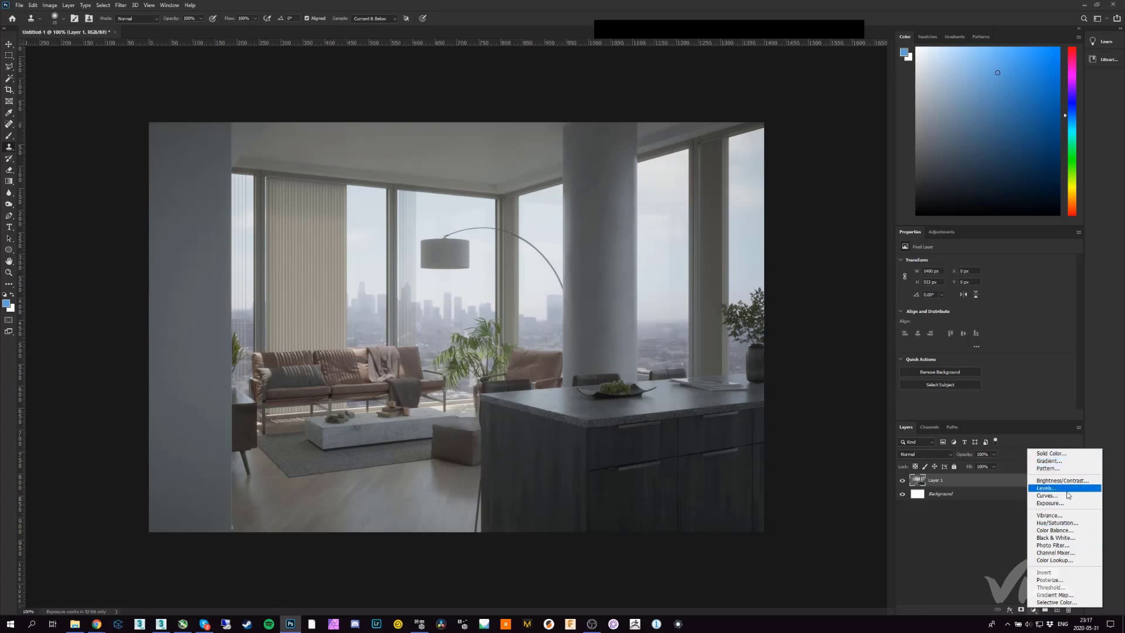
{"action": "left_click", "coordinate": [1047, 495]}
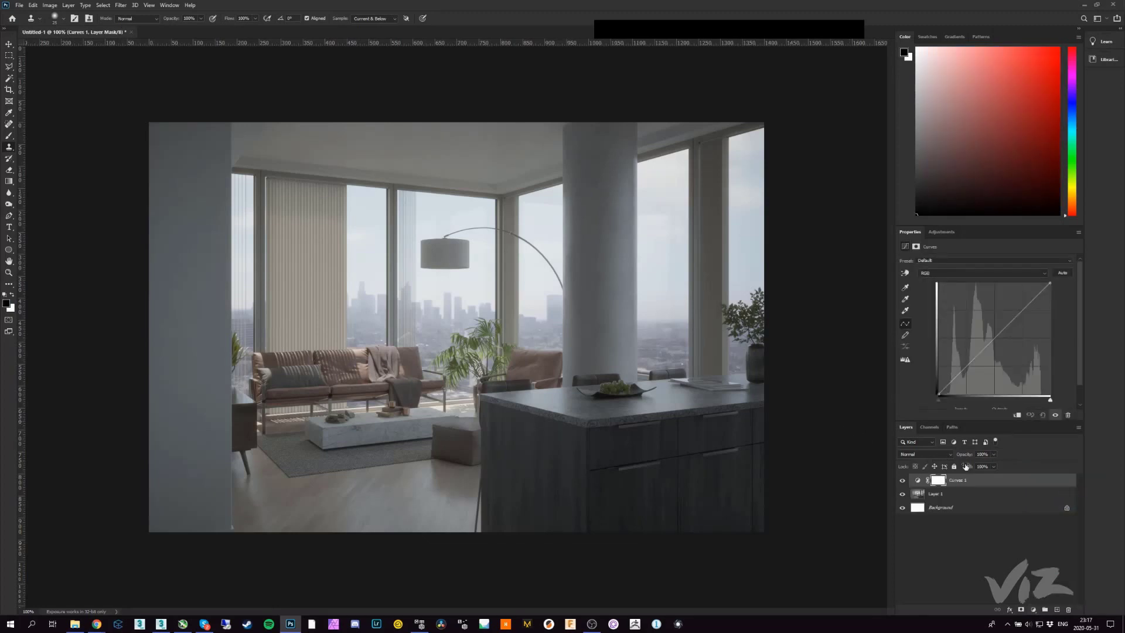
{"action": "left_click", "coordinate": [940, 454]}
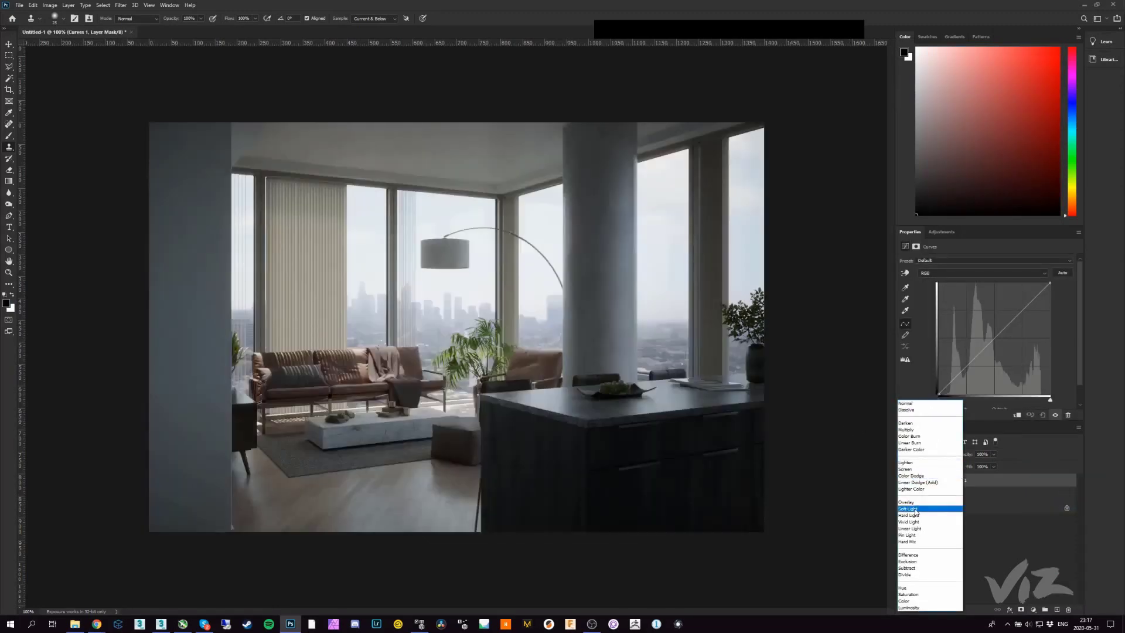
{"action": "left_click", "coordinate": [908, 509]}
Step: Toggle Curves 1 on and off to compare the contrast, leaving it visible
{"action": "left_click", "coordinate": [903, 482]}
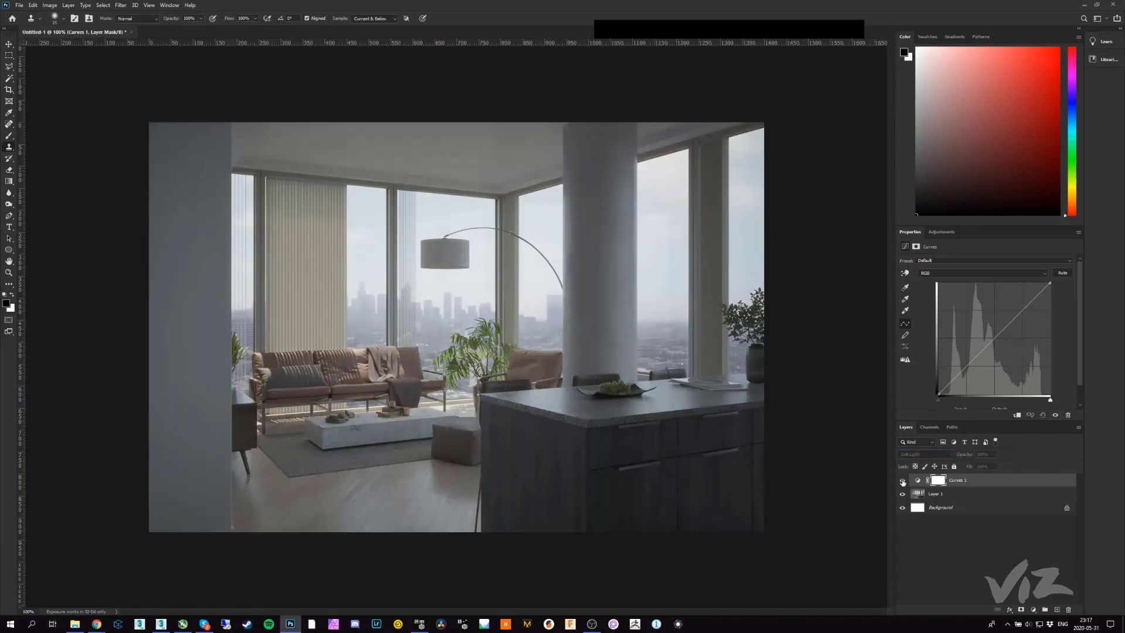
{"action": "left_click", "coordinate": [902, 481]}
{"action": "left_click", "coordinate": [903, 481]}
{"action": "left_click", "coordinate": [903, 481]}
{"action": "left_click", "coordinate": [903, 481]}
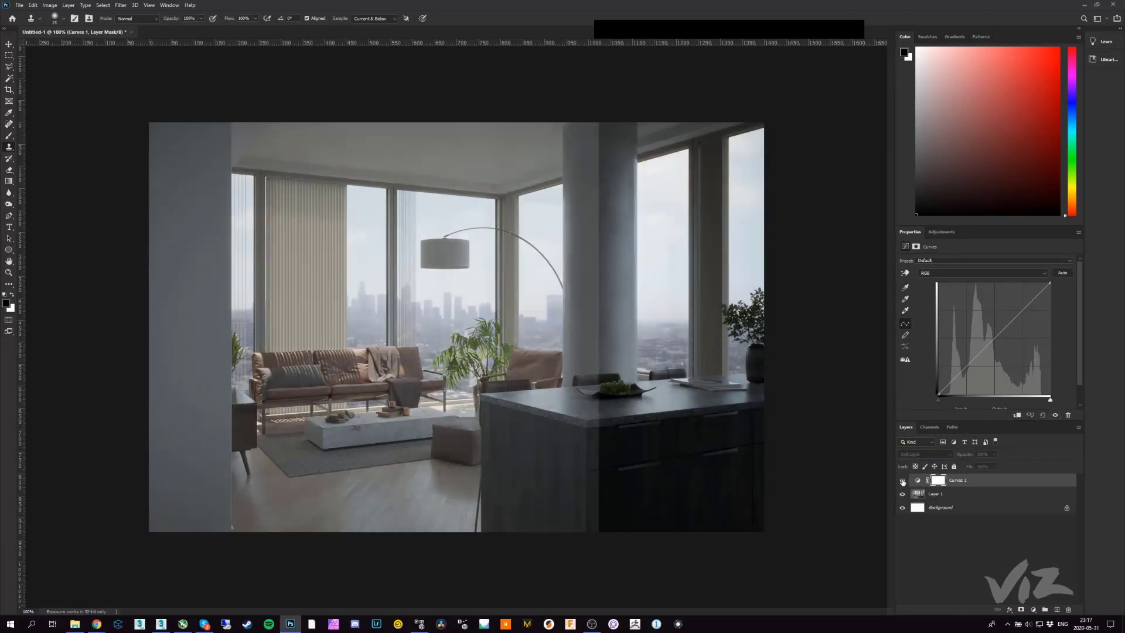
{"action": "left_click", "coordinate": [903, 481]}
Step: Add a second Curves layer with its midpoint raised to brighten the image
{"action": "left_click", "coordinate": [1033, 610]}
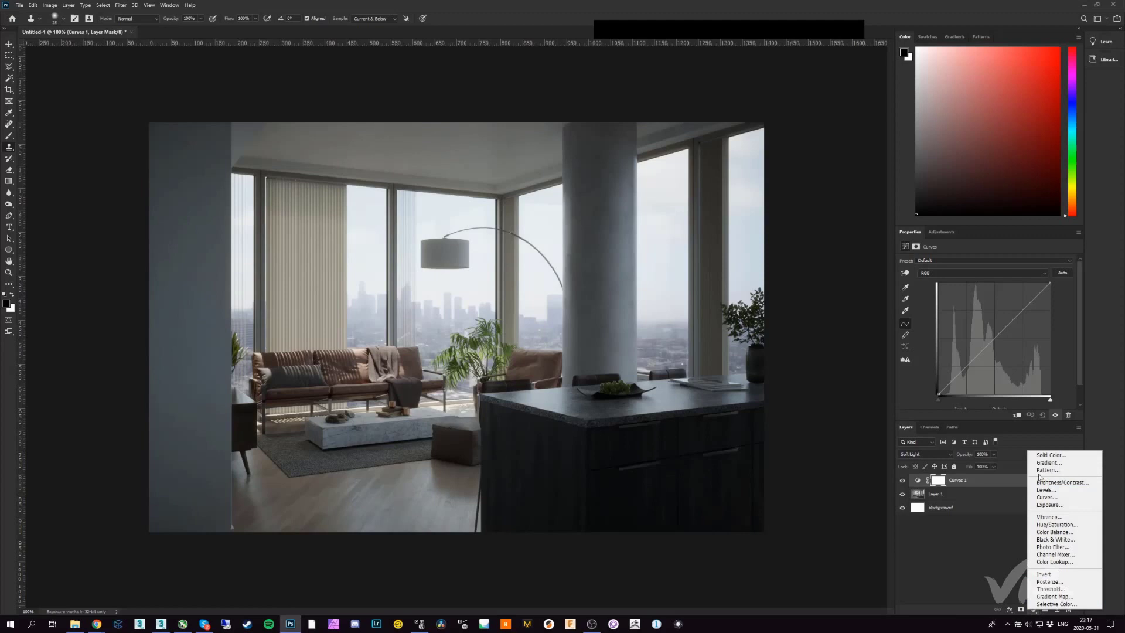
{"action": "left_click", "coordinate": [1047, 497]}
{"action": "left_click", "coordinate": [996, 330]}
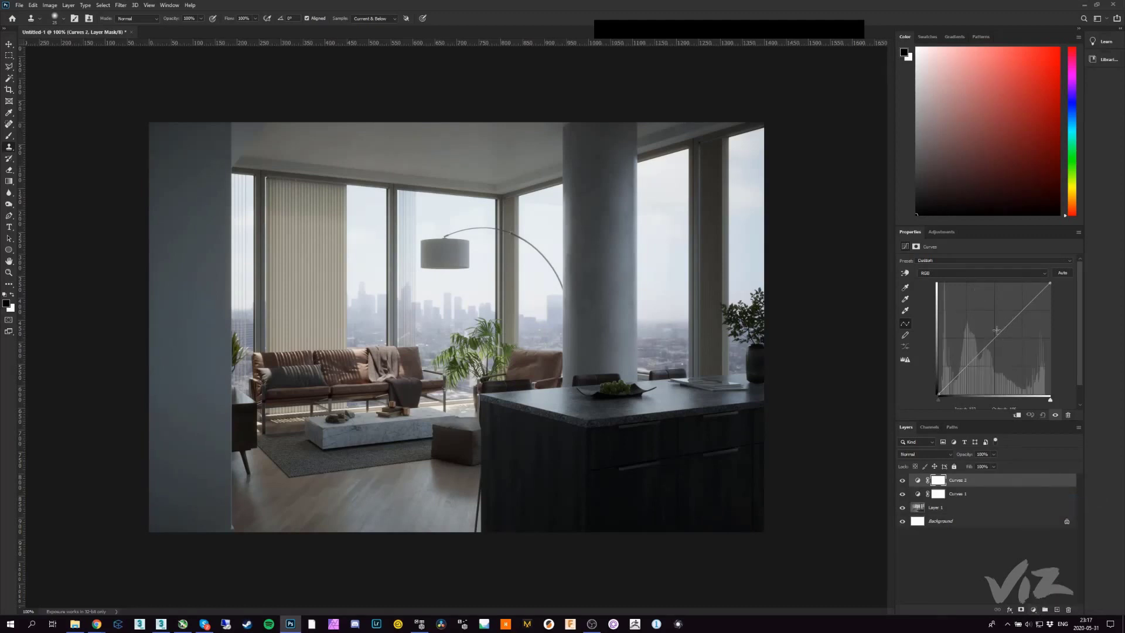
{"action": "left_click_drag", "start_coordinate": [996, 329], "coordinate": [995, 327]}
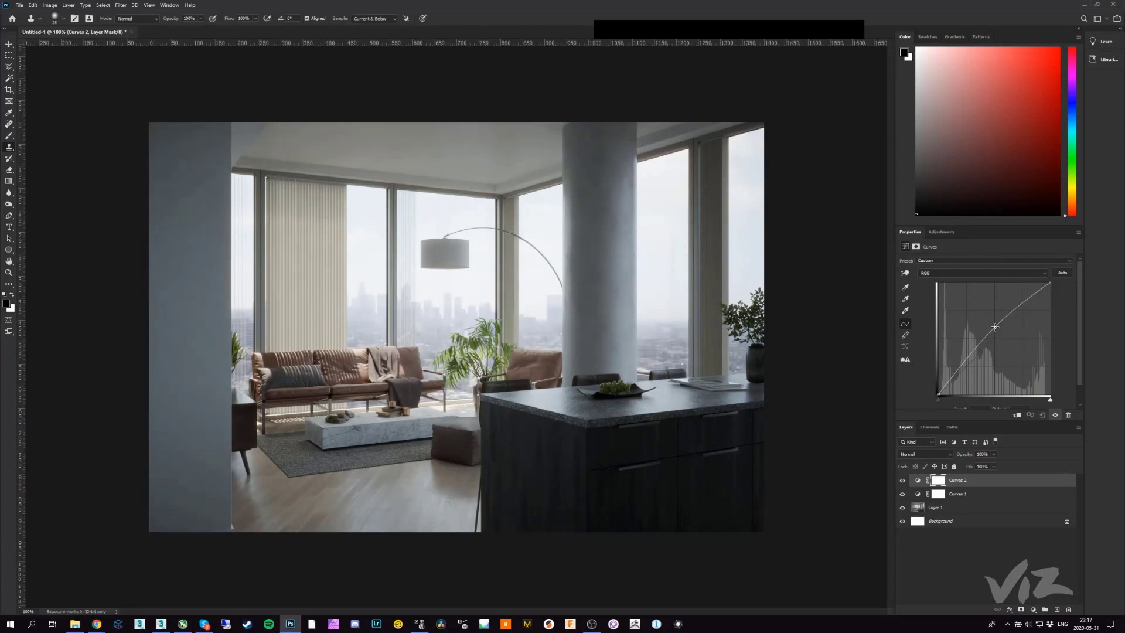
{"action": "left_click", "coordinate": [1034, 610]}
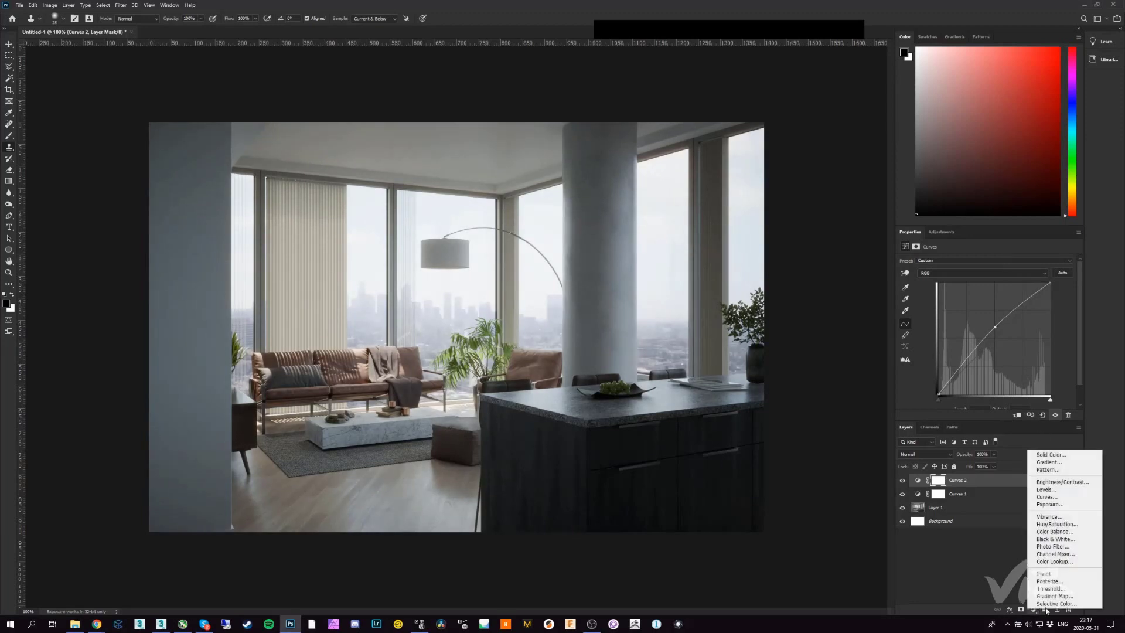
Step: Add a Color Balance layer, warming midtones toward yellow and nudging highlights toward cyan
{"action": "left_click", "coordinate": [1057, 531]}
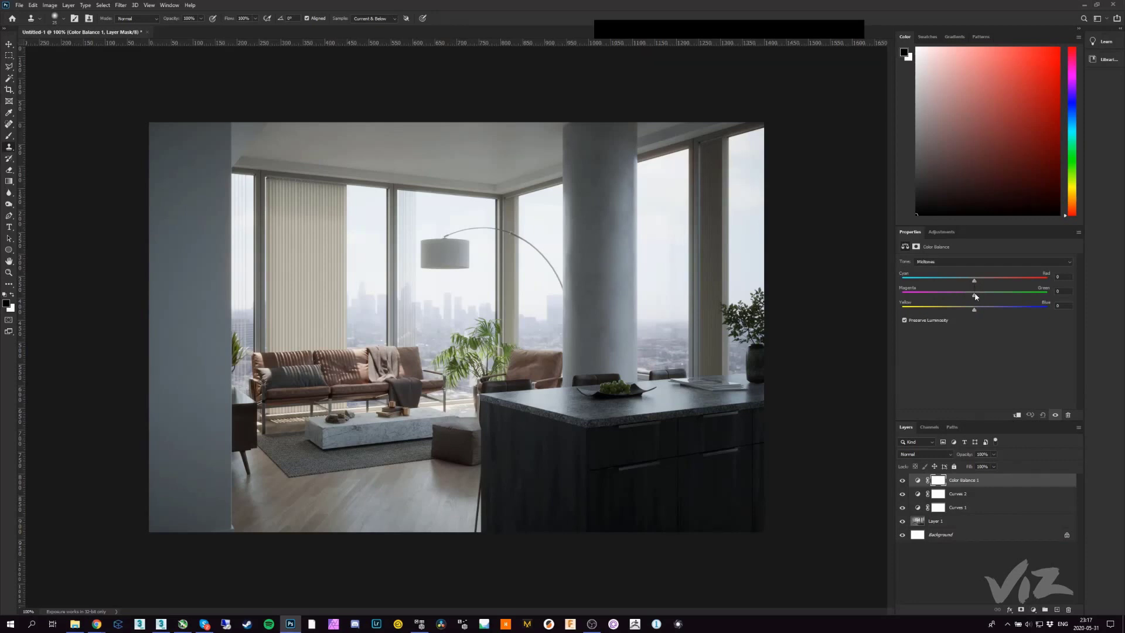
{"action": "left_click_drag", "start_coordinate": [974, 310], "coordinate": [968, 279]}
{"action": "left_click", "coordinate": [918, 262]}
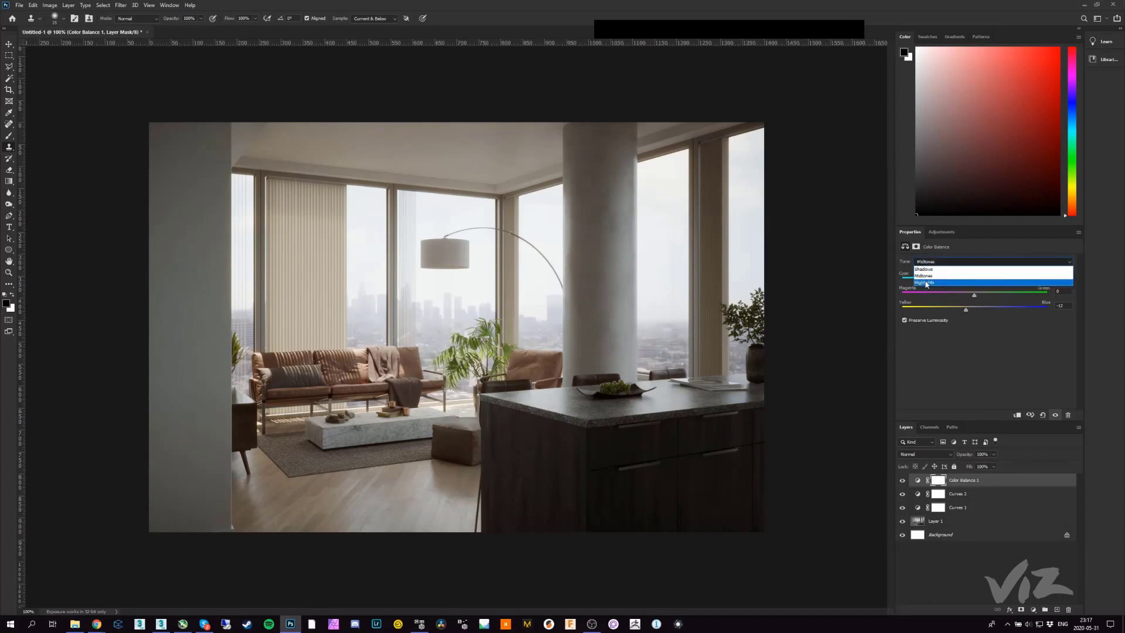
{"action": "left_click", "coordinate": [926, 282]}
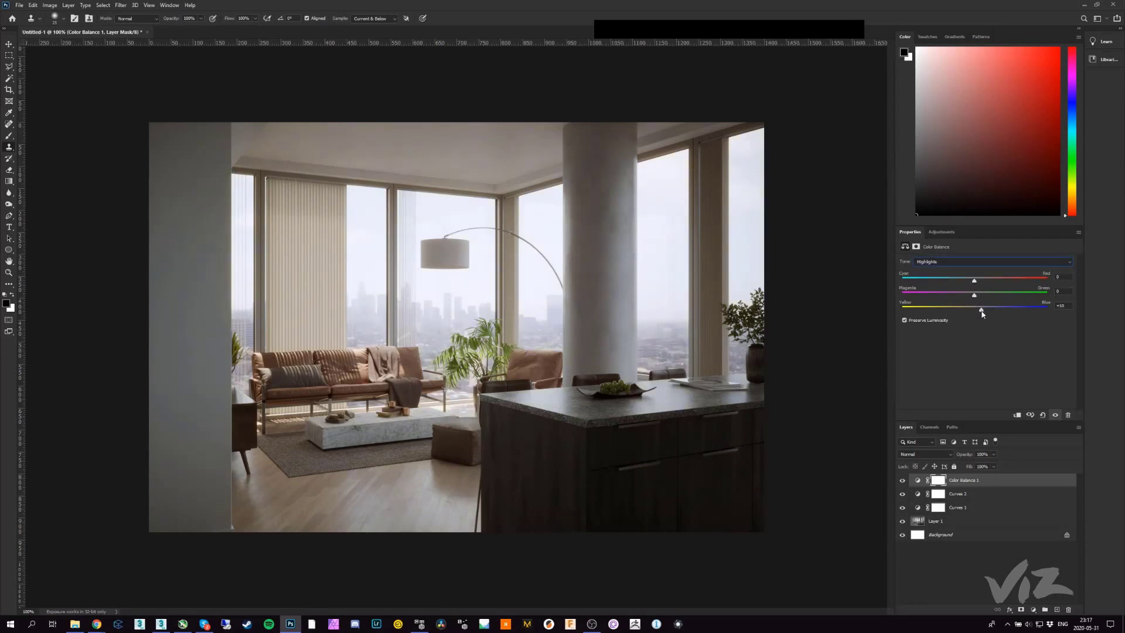
{"action": "left_click_drag", "start_coordinate": [975, 282], "coordinate": [973, 300]}
Step: Set the Color Balance shadows' magenta–green value to -1
{"action": "left_click", "coordinate": [952, 262]}
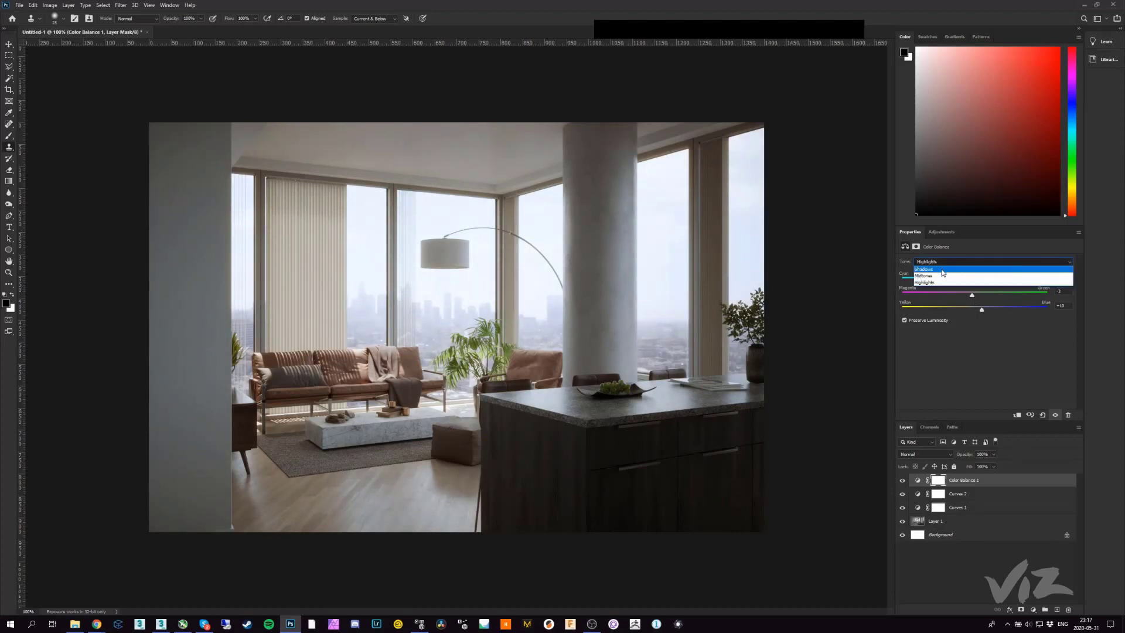
{"action": "left_click", "coordinate": [942, 270]}
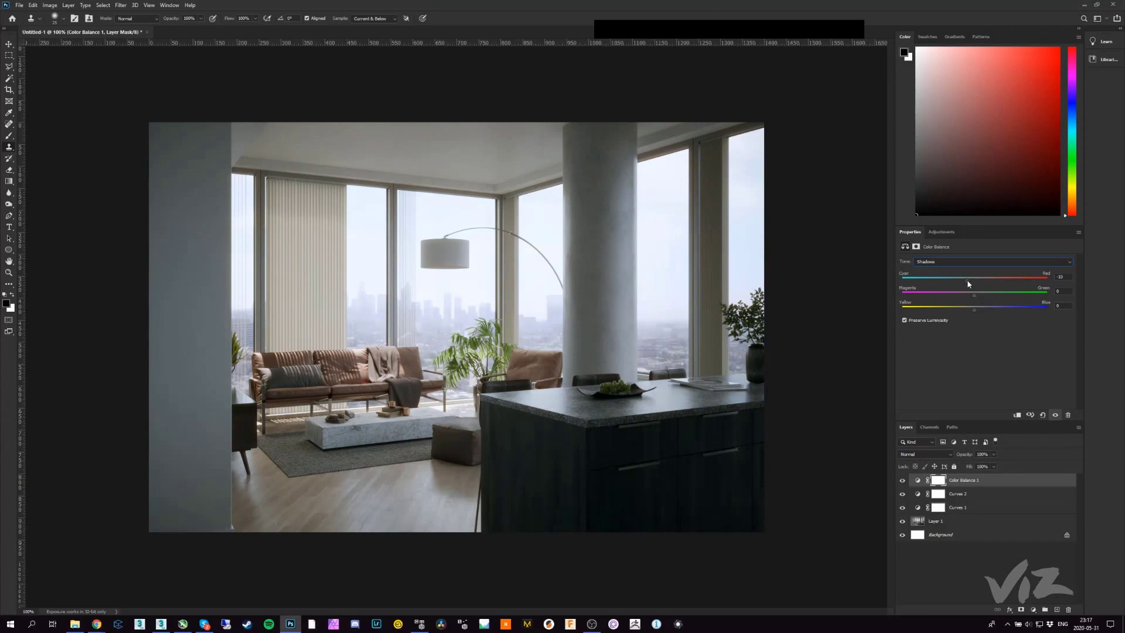
{"action": "left_click_drag", "start_coordinate": [974, 296], "coordinate": [977, 299]}
{"action": "left_click_drag", "start_coordinate": [975, 298], "coordinate": [973, 298]}
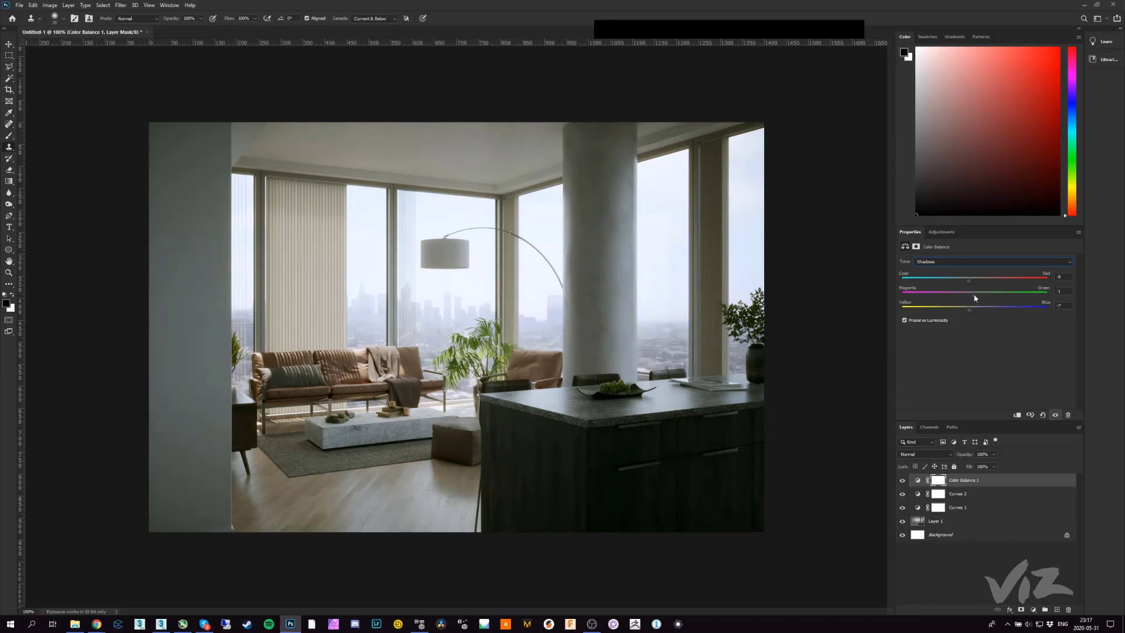
Step: Toggle the Color Balance layer to compare before and after, leaving it on
{"action": "left_click", "coordinate": [902, 481]}
{"action": "left_click", "coordinate": [903, 481]}
{"action": "left_click", "coordinate": [903, 480]}
{"action": "left_click", "coordinate": [902, 480]}
{"action": "left_click", "coordinate": [902, 481]}
{"action": "left_click", "coordinate": [903, 480]}
{"action": "left_click", "coordinate": [903, 480]}
{"action": "left_click", "coordinate": [1033, 611]}
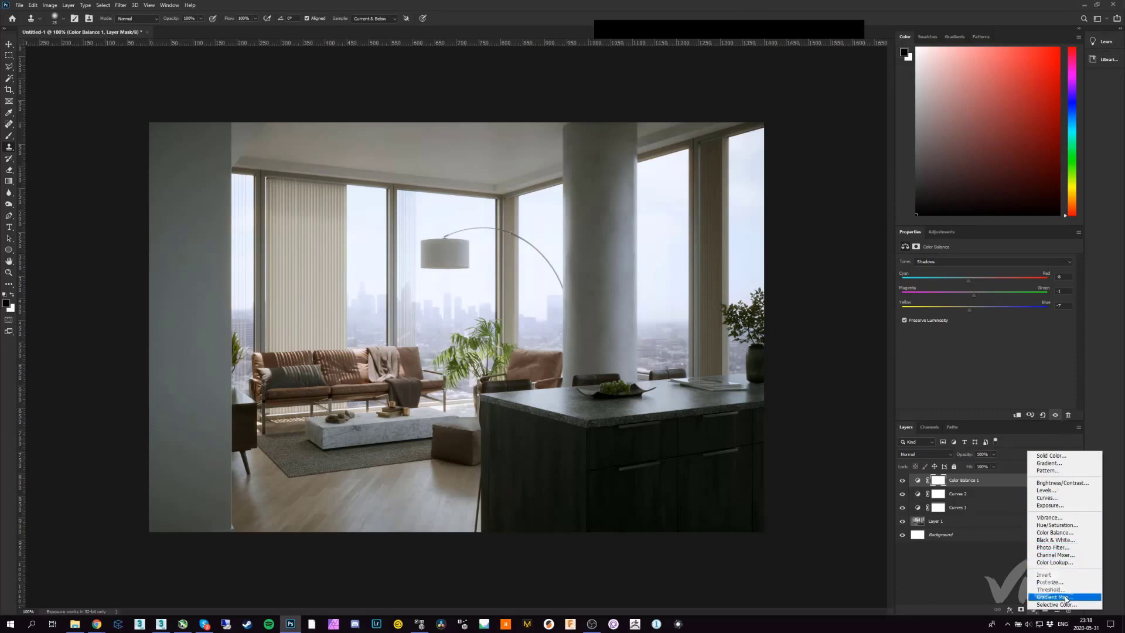
Step: Add a Gradient Map adjustment layer and draw a gradient on its mask
{"action": "left_click", "coordinate": [1053, 597]}
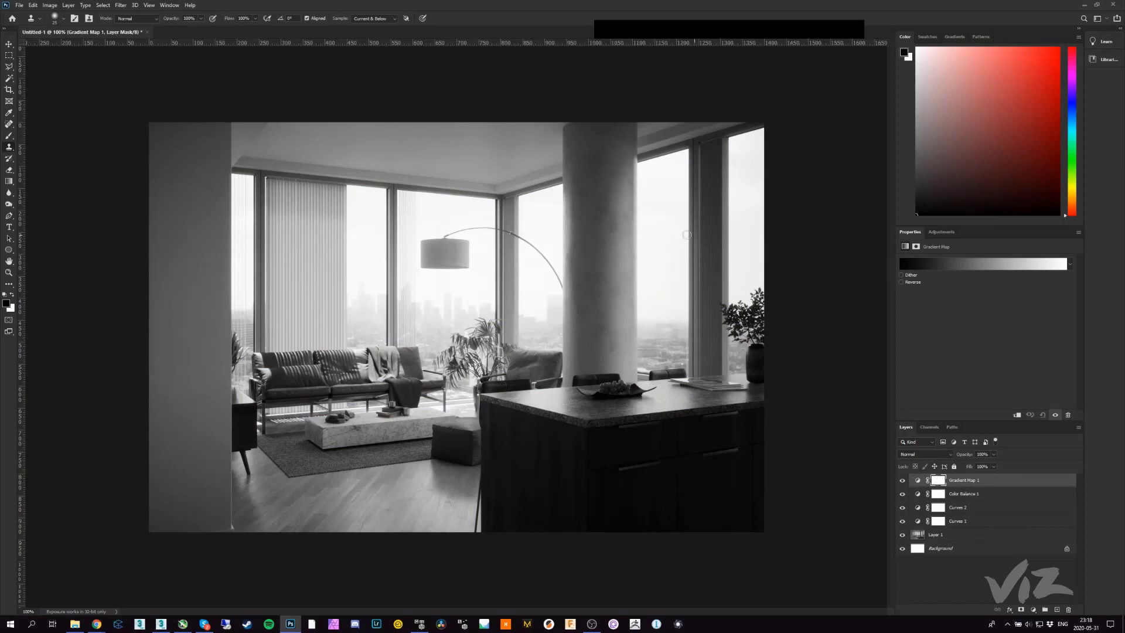
{"action": "key", "text": "g"}
{"action": "left_click_drag", "start_coordinate": [249, 211], "coordinate": [493, 251]}
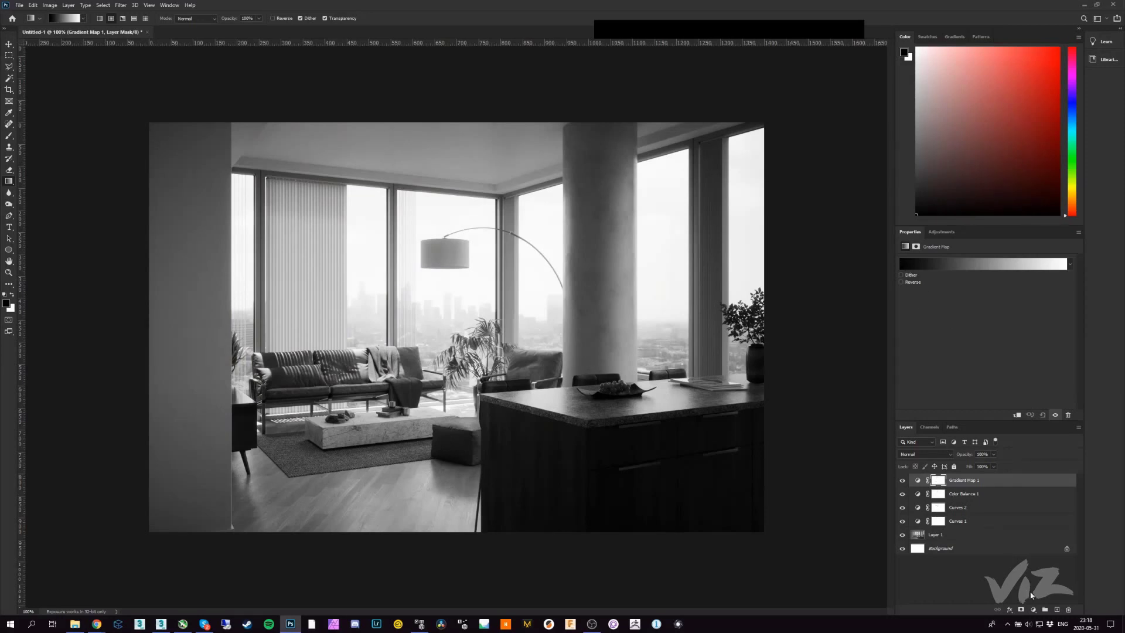
{"action": "left_click", "coordinate": [1033, 609]}
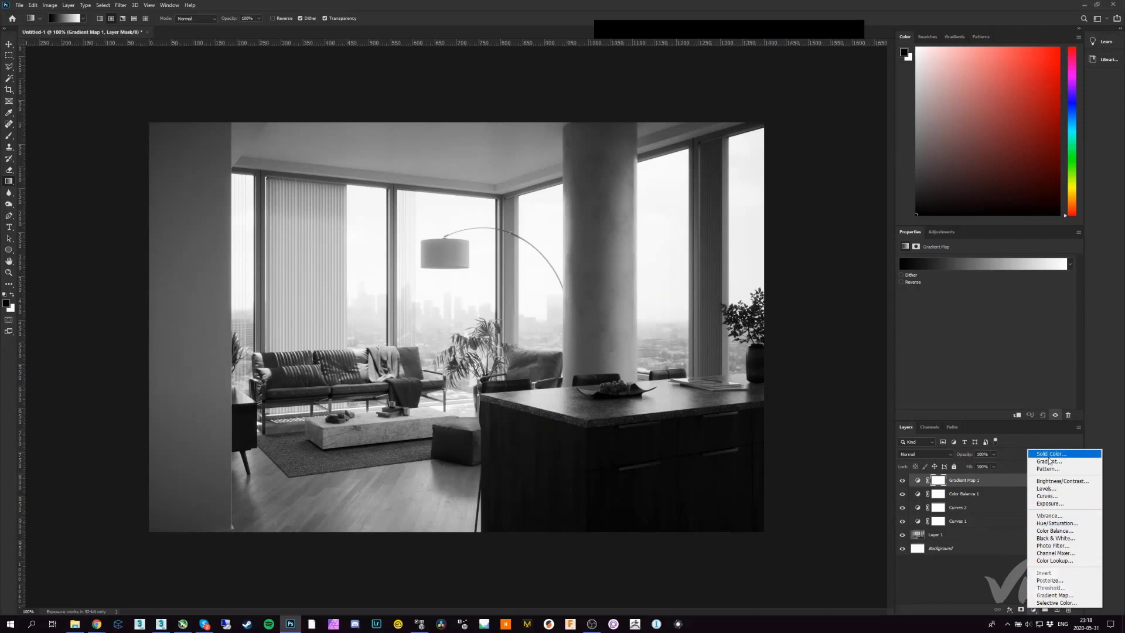
{"action": "left_click", "coordinate": [901, 275]}
Step: In the Gradient Editor, change the dark gradient stop to a dark brown
{"action": "left_click", "coordinate": [903, 265]}
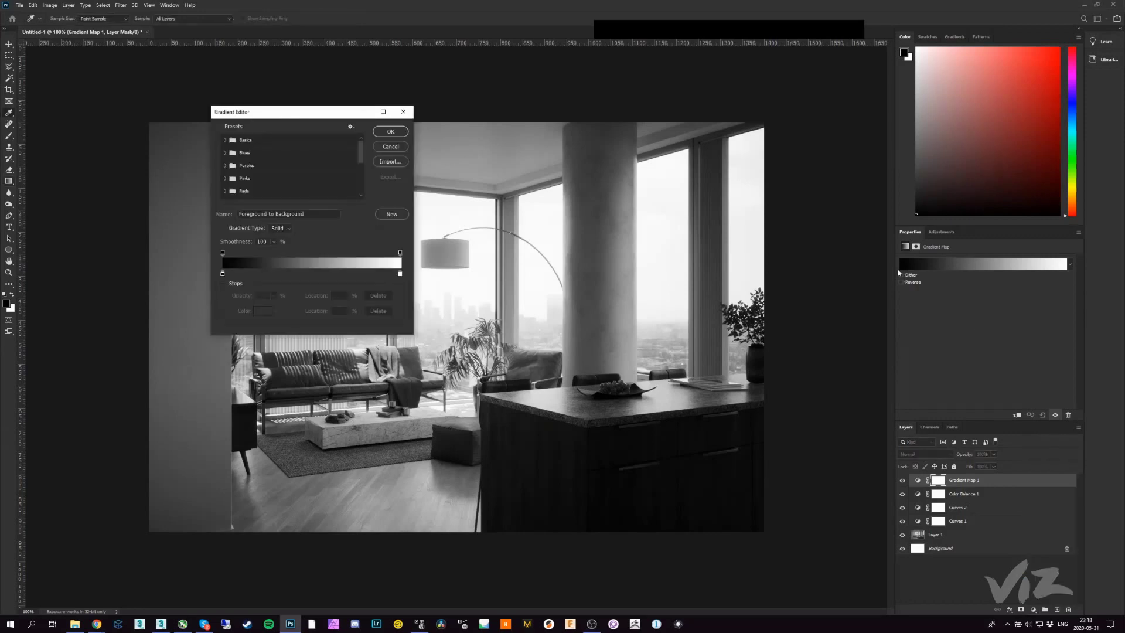
{"action": "left_click_drag", "start_coordinate": [323, 114], "coordinate": [521, 103]}
{"action": "double_click", "coordinate": [422, 262]}
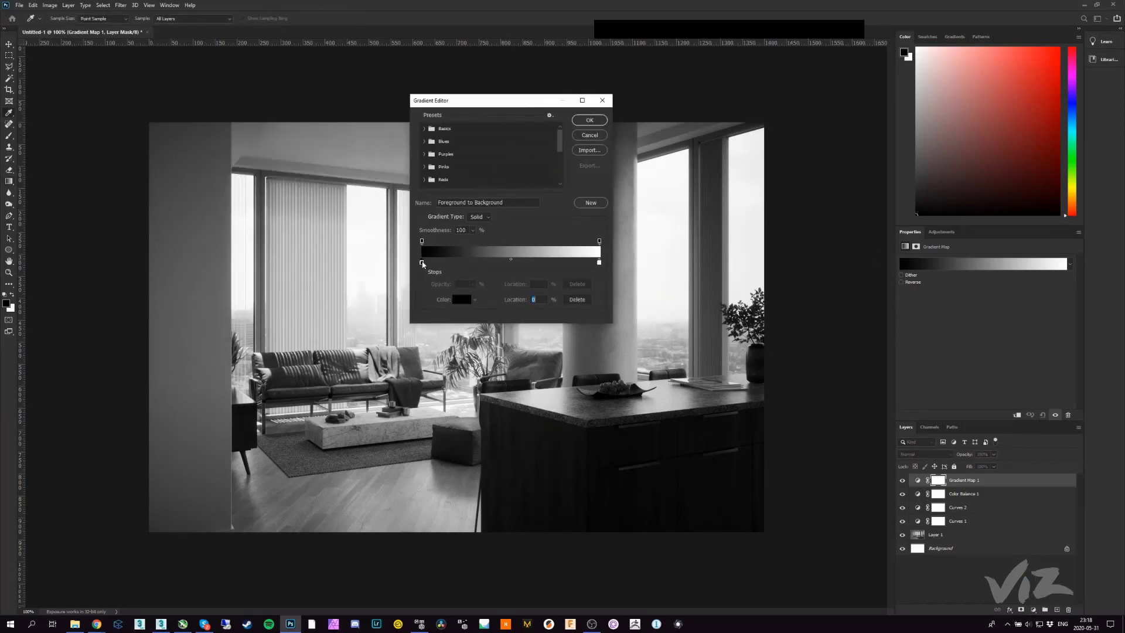
{"action": "left_click", "coordinate": [353, 282]}
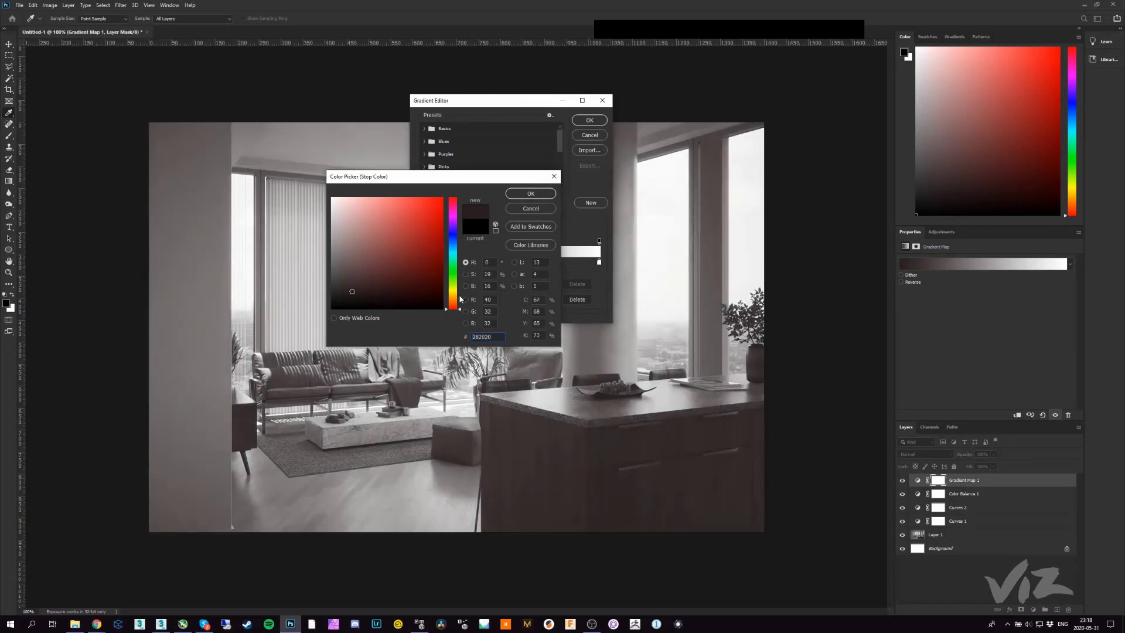
{"action": "left_click", "coordinate": [453, 299]}
{"action": "left_click_drag", "start_coordinate": [353, 281], "coordinate": [369, 289]}
{"action": "left_click", "coordinate": [531, 194]}
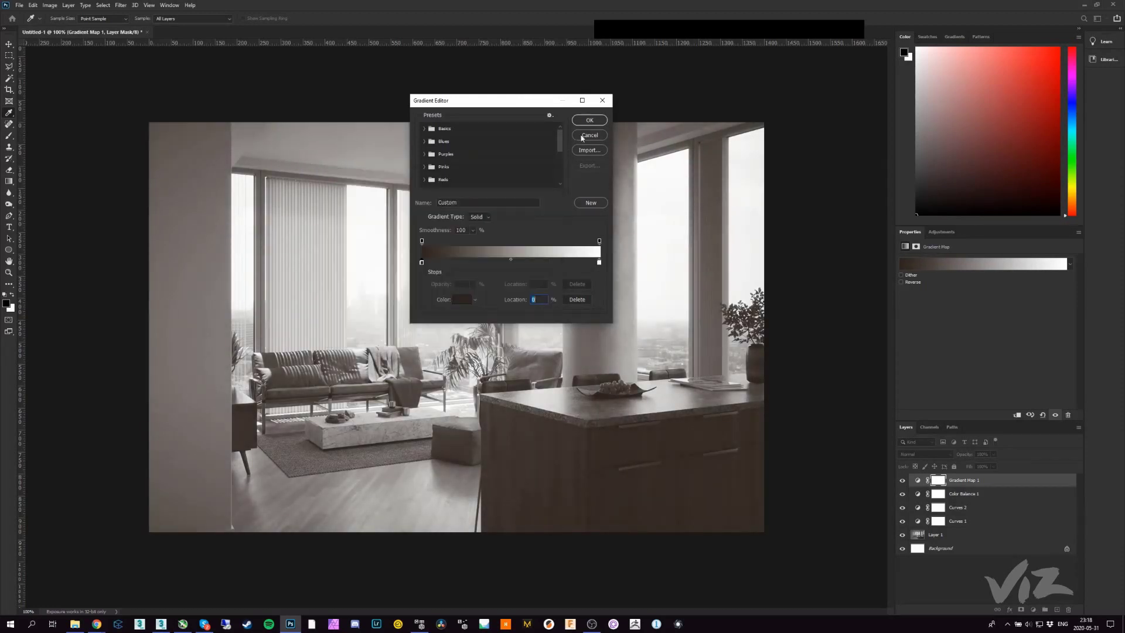
Step: Refine the dark stop to warm brown 2d1f10 and apply the brown-to-white gradient
{"action": "left_click", "coordinate": [463, 300]}
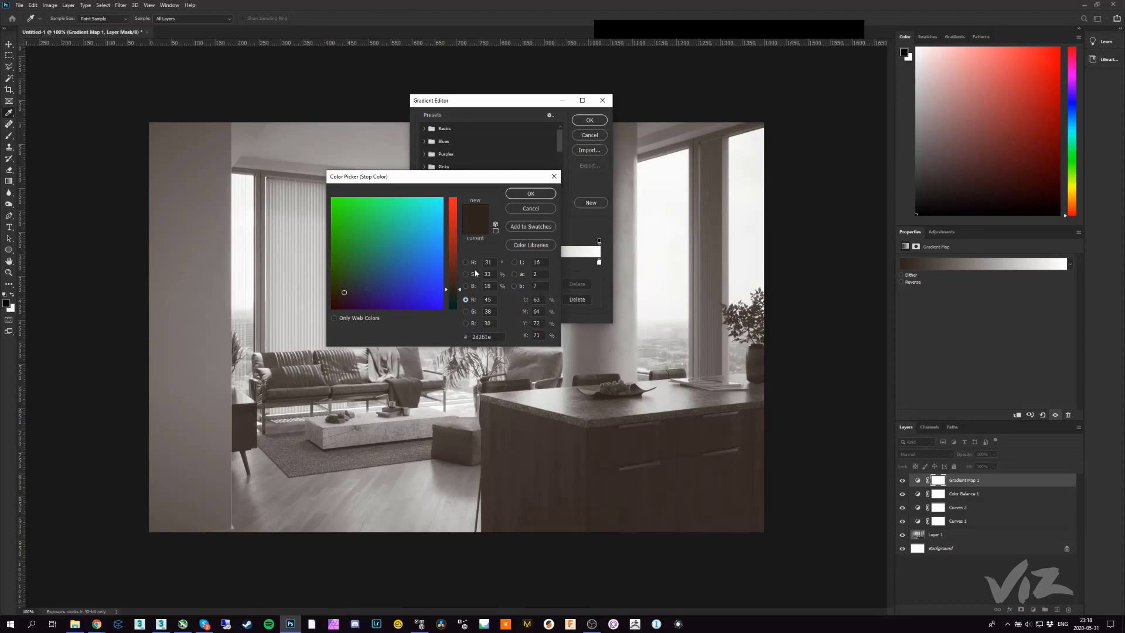
{"action": "left_click", "coordinate": [465, 262]}
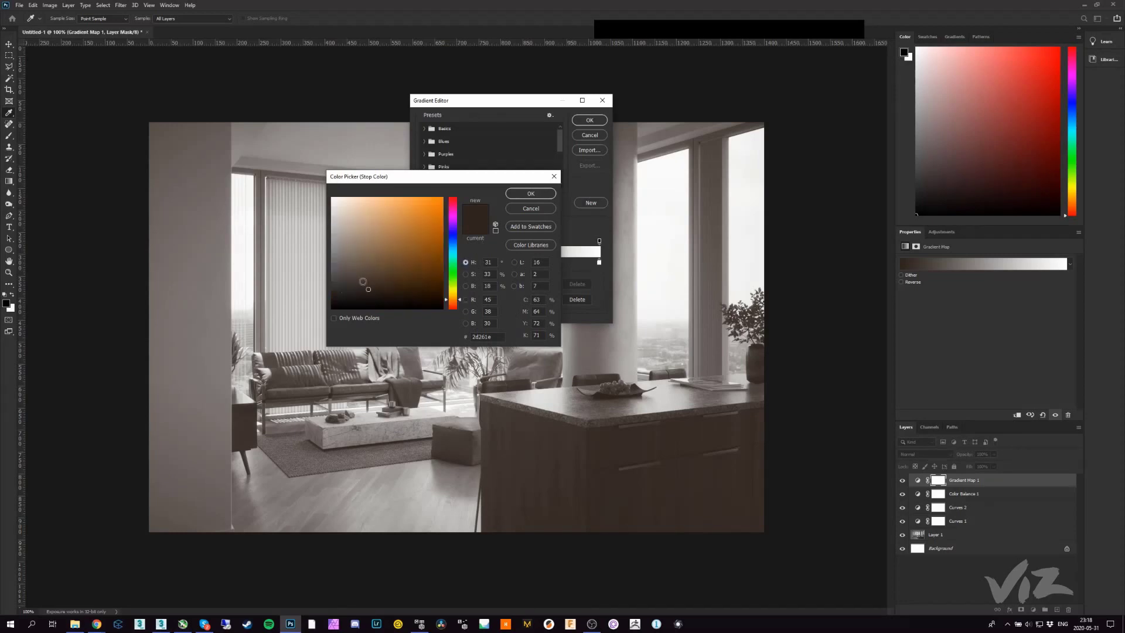
{"action": "left_click", "coordinate": [364, 285]}
{"action": "left_click_drag", "start_coordinate": [405, 286], "coordinate": [404, 289]}
{"action": "left_click", "coordinate": [531, 193]}
{"action": "left_click", "coordinate": [590, 120]}
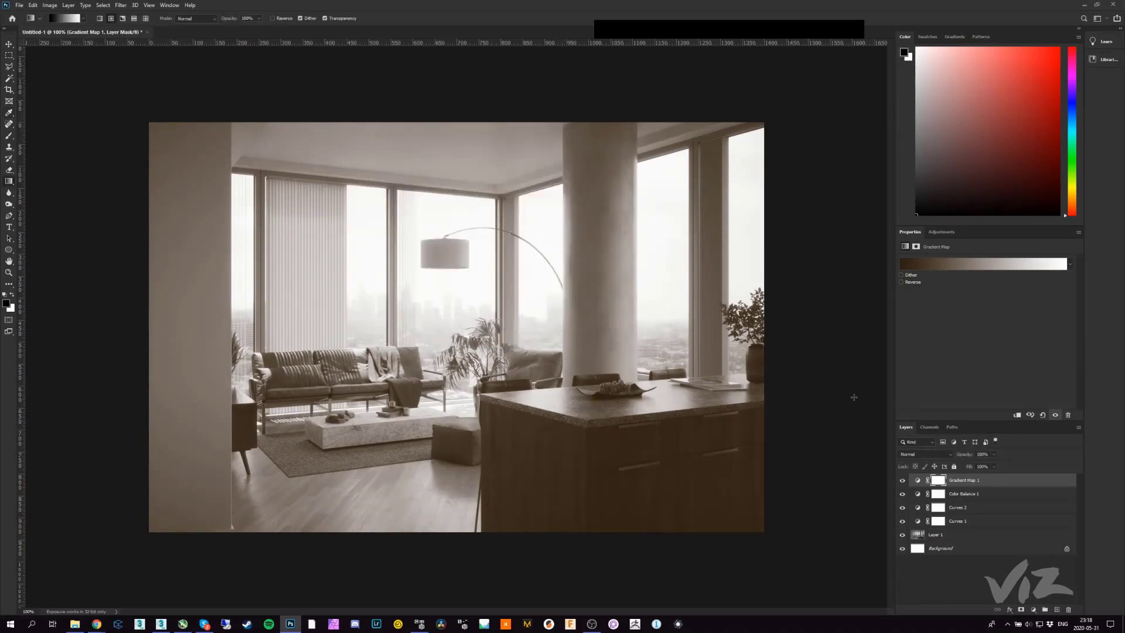
Step: Set the Gradient Map blend mode to Soft Light and toggle it to compare
{"action": "left_click", "coordinate": [926, 455]}
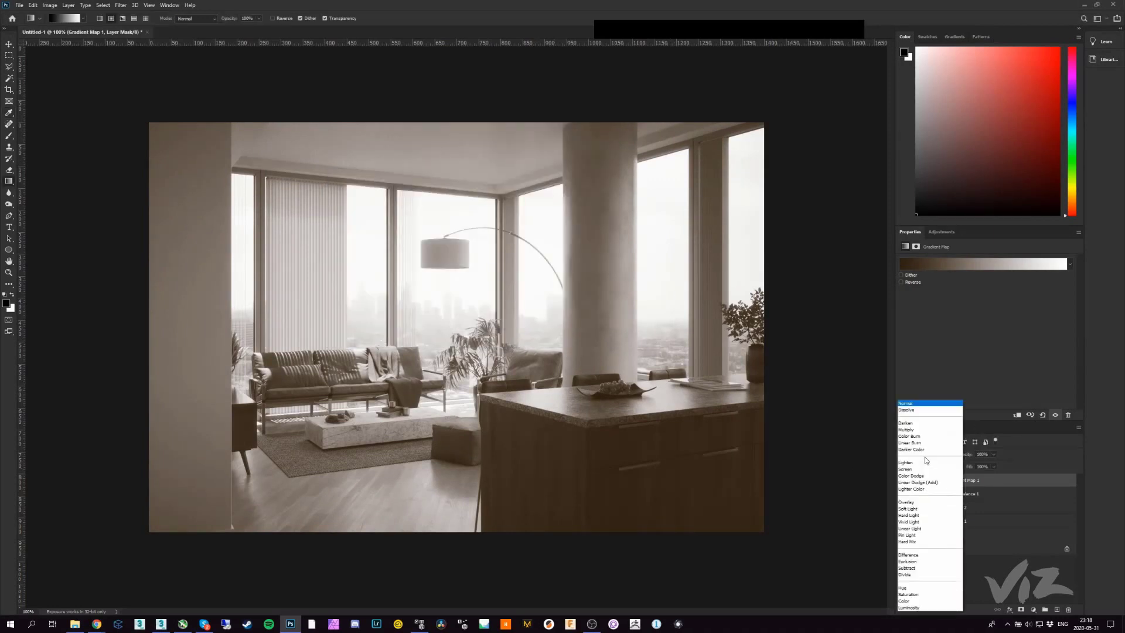
{"action": "left_click", "coordinate": [1010, 452]}
{"action": "left_click", "coordinate": [926, 455]}
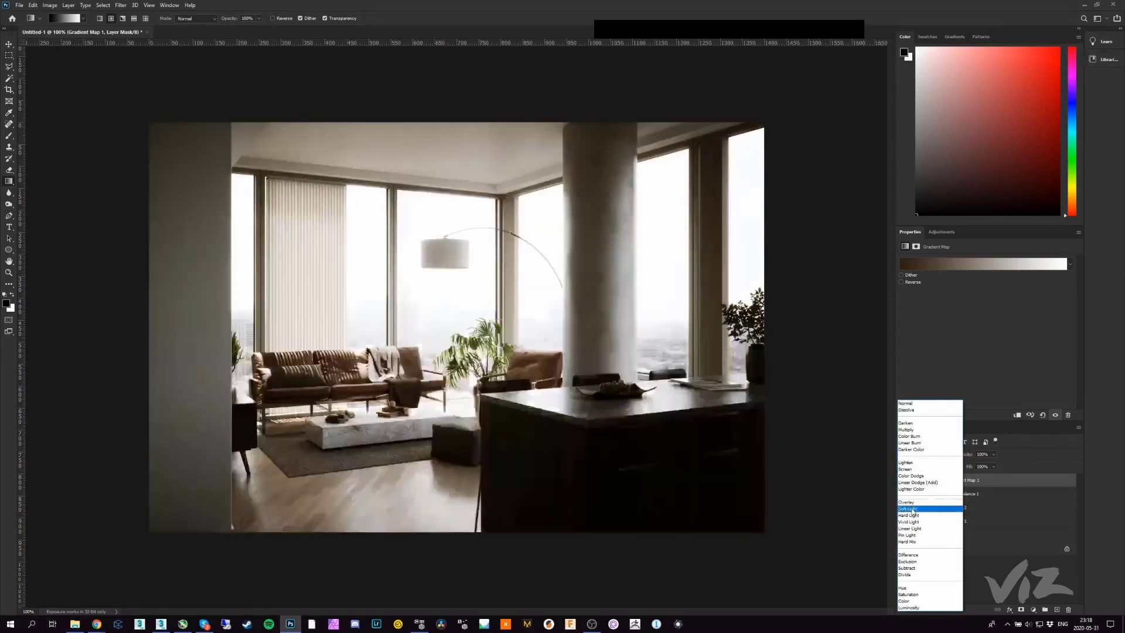
{"action": "left_click", "coordinate": [910, 508]}
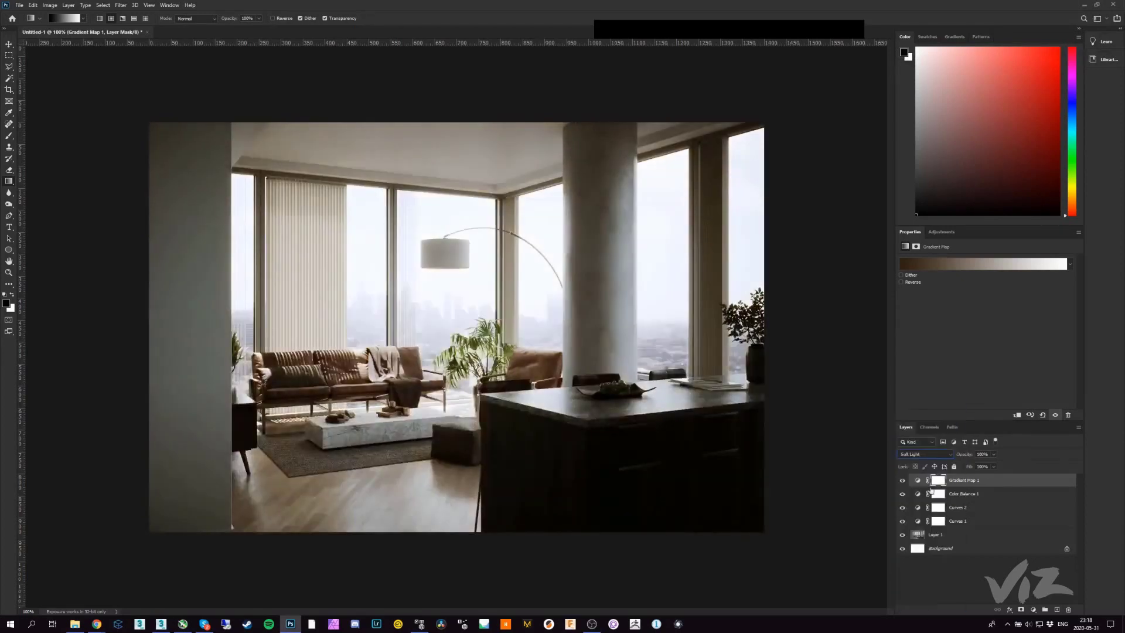
{"action": "left_click", "coordinate": [903, 481]}
{"action": "left_click", "coordinate": [903, 481]}
Step: Raise the Curves 2 black point and bow the curve upward to brighten the photo
{"action": "left_click", "coordinate": [921, 507]}
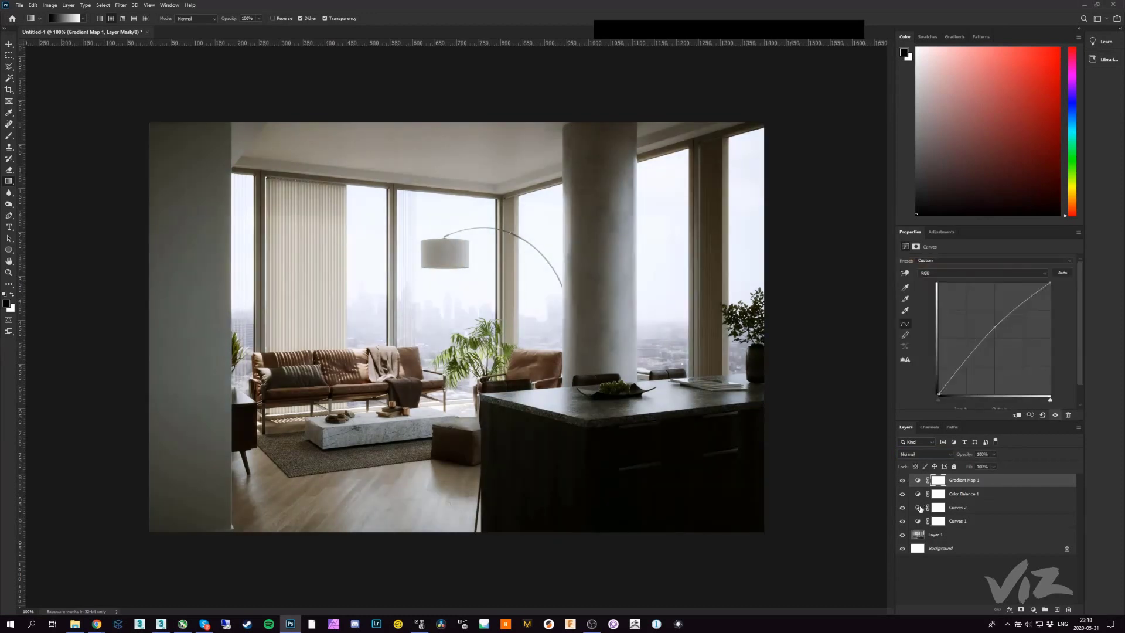
{"action": "left_click_drag", "start_coordinate": [940, 392], "coordinate": [932, 389]}
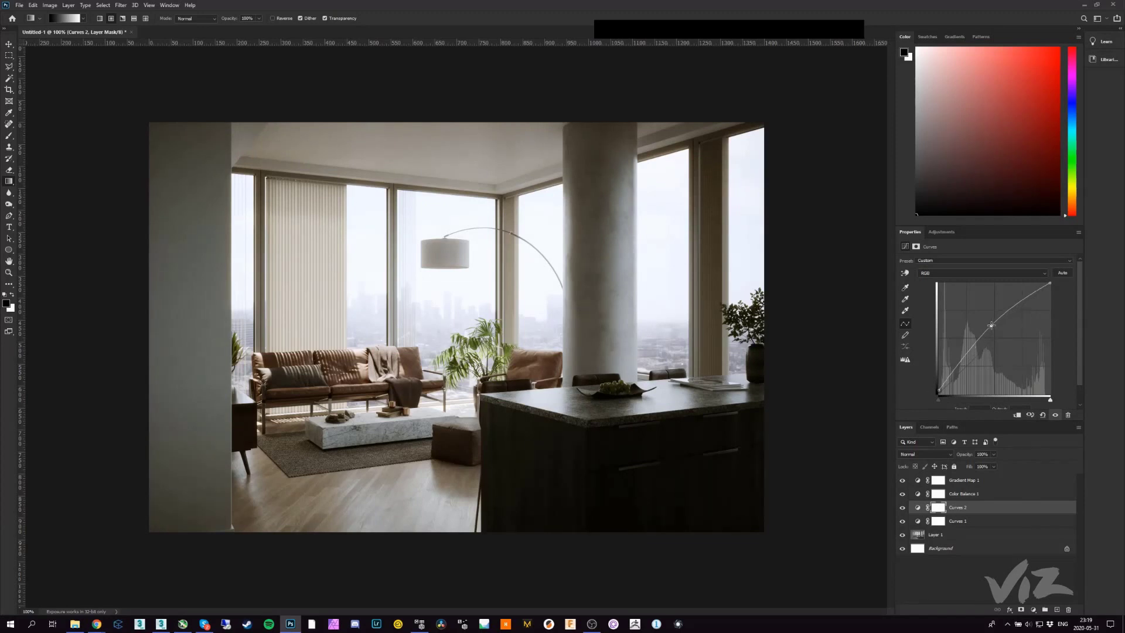
{"action": "left_click_drag", "start_coordinate": [995, 327], "coordinate": [991, 325]}
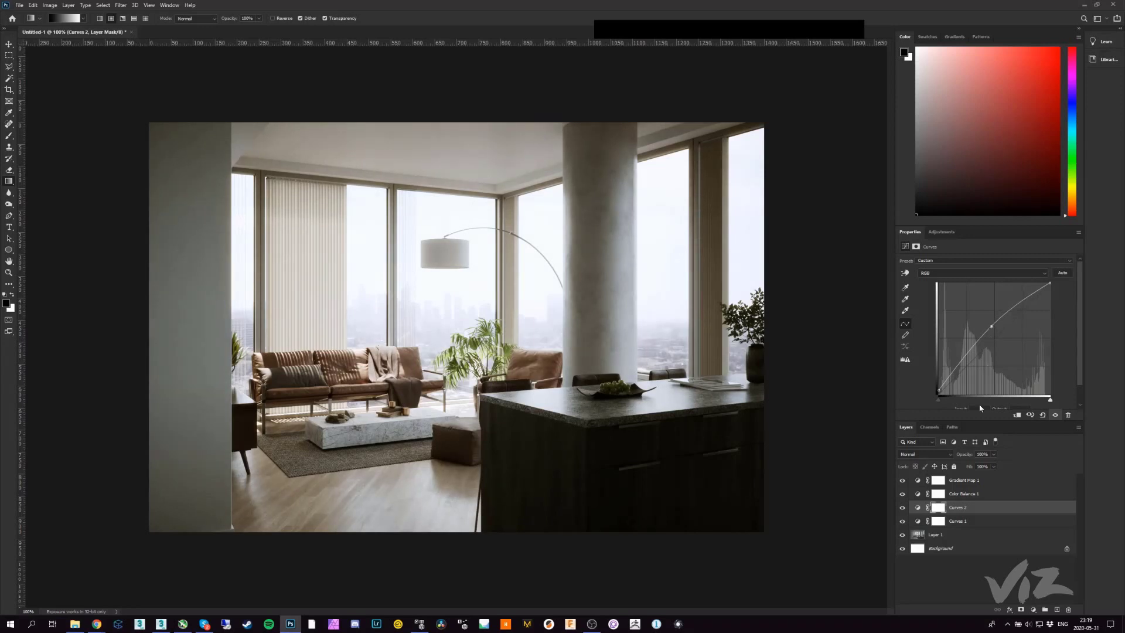
Step: Compare the raw Layer 1 render against the full grade, then return to 3ds Max
{"action": "left_click", "coordinate": [902, 534], "text": "alt"}
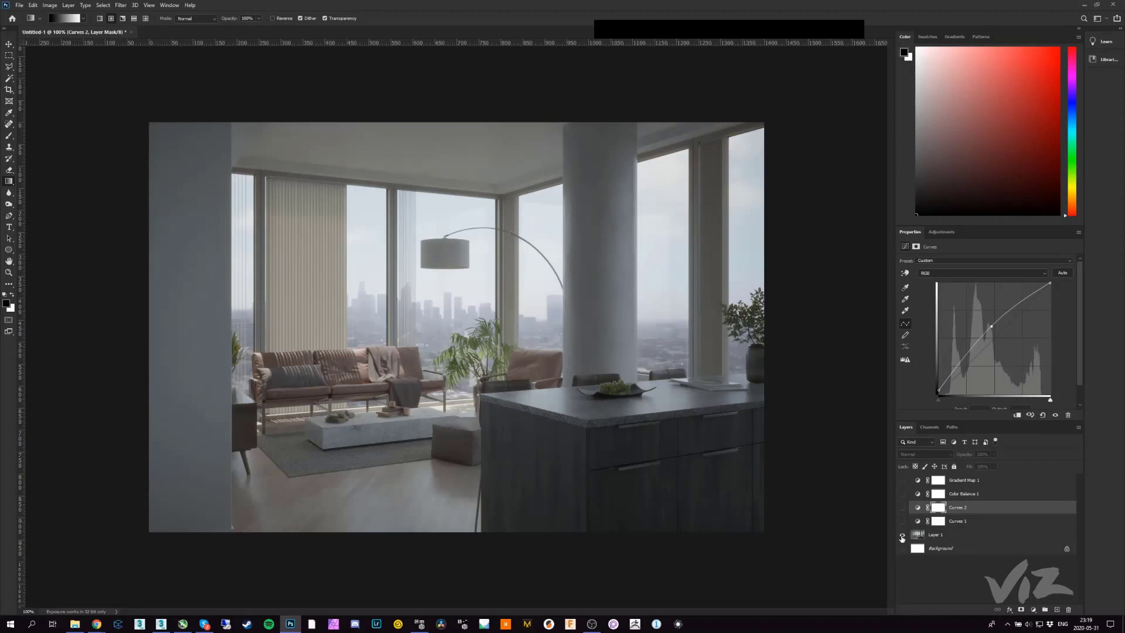
{"action": "left_click", "coordinate": [902, 535], "text": "alt"}
{"action": "left_click", "coordinate": [902, 535], "text": "alt"}
{"action": "left_click", "coordinate": [902, 535], "text": "alt"}
{"action": "left_click", "coordinate": [902, 535], "text": "alt"}
{"action": "left_click", "coordinate": [902, 535], "text": "alt"}
{"action": "left_click", "coordinate": [902, 535], "text": "alt"}
{"action": "left_click", "coordinate": [903, 535], "text": "alt"}
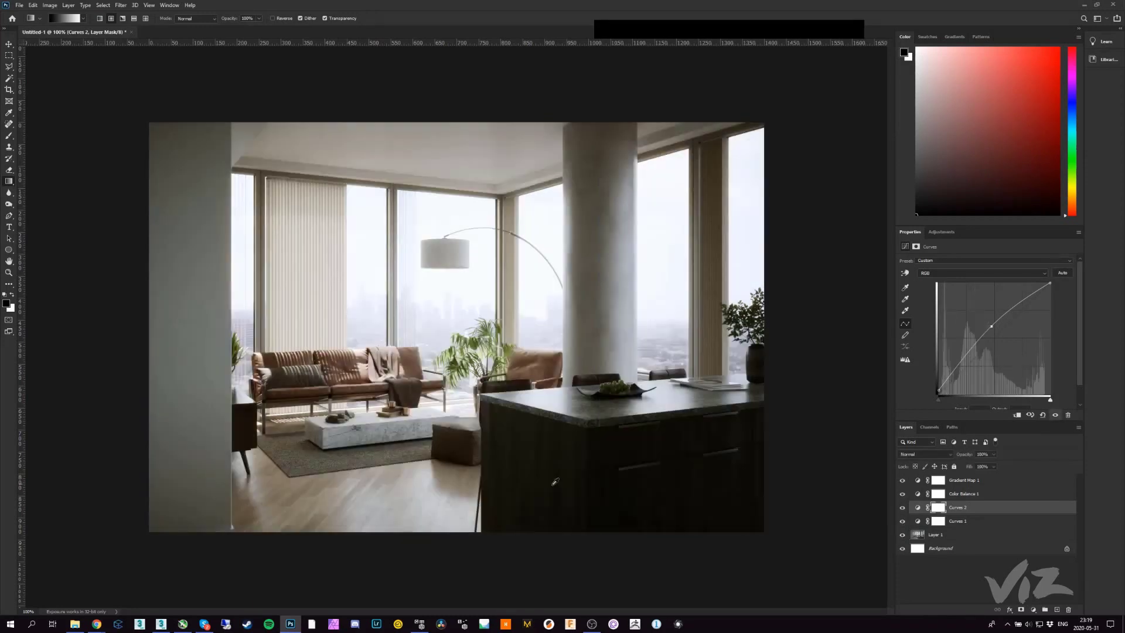
{"action": "left_click", "coordinate": [161, 623]}
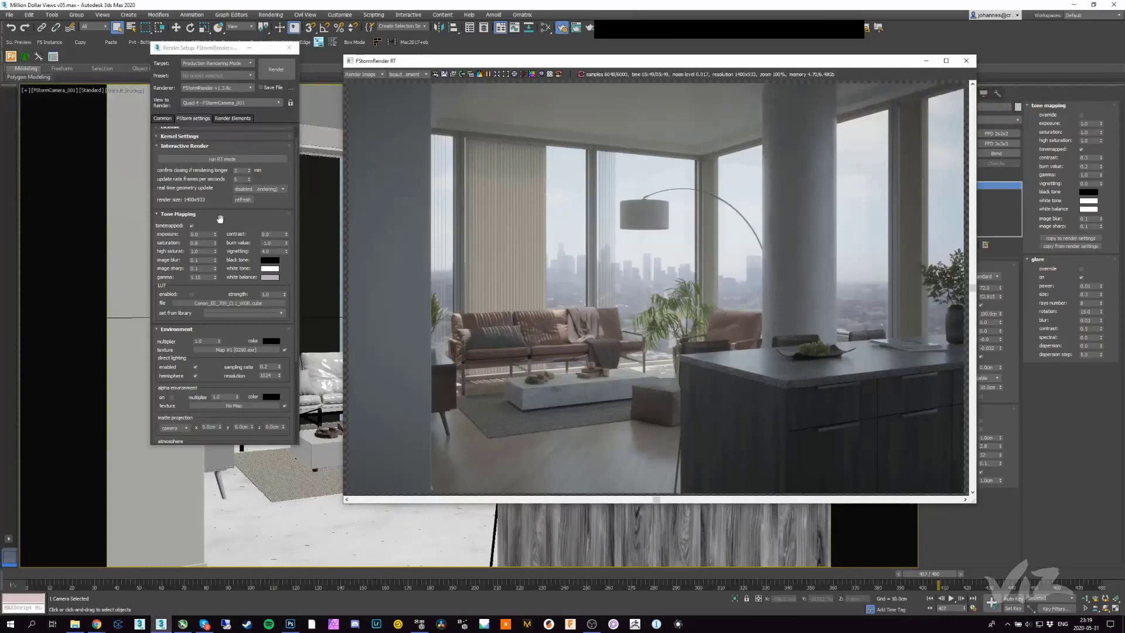
Step: Enter contrast 0.3, burn value 0.2, vignetting 0 and gamma 1.0 in FStorm tone mapping
{"action": "left_click", "coordinate": [273, 233]}
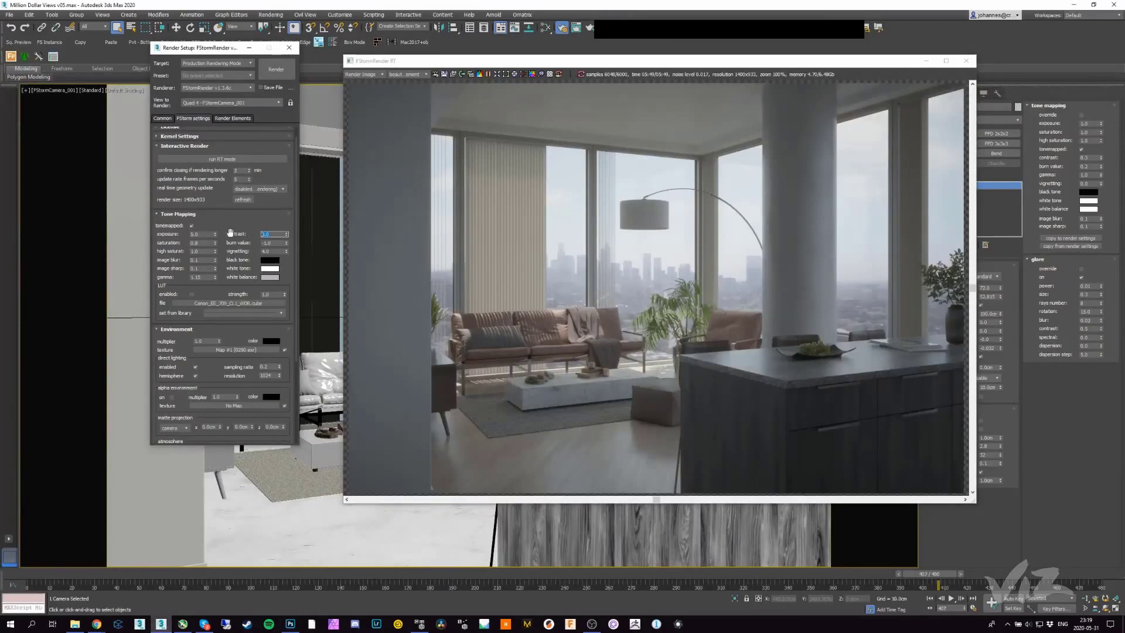
{"action": "type", "text": "0.3"}
{"action": "key", "text": "Tab"}
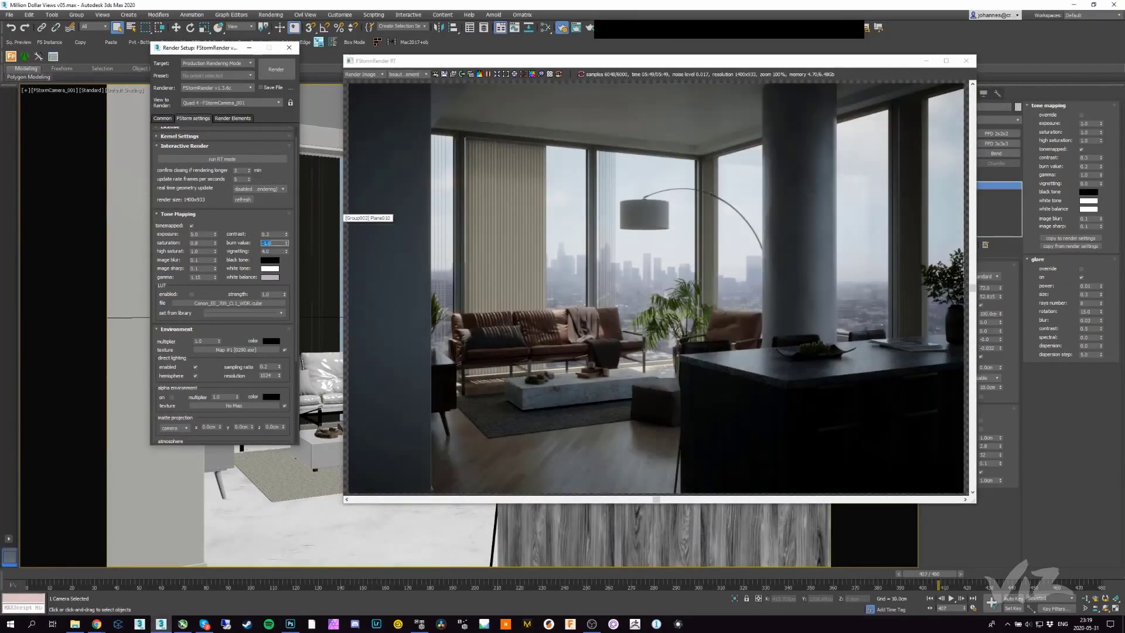
{"action": "type", "text": "0.2"}
{"action": "key", "text": "Tab"}
{"action": "type", "text": "0"}
{"action": "key", "text": "Return"}
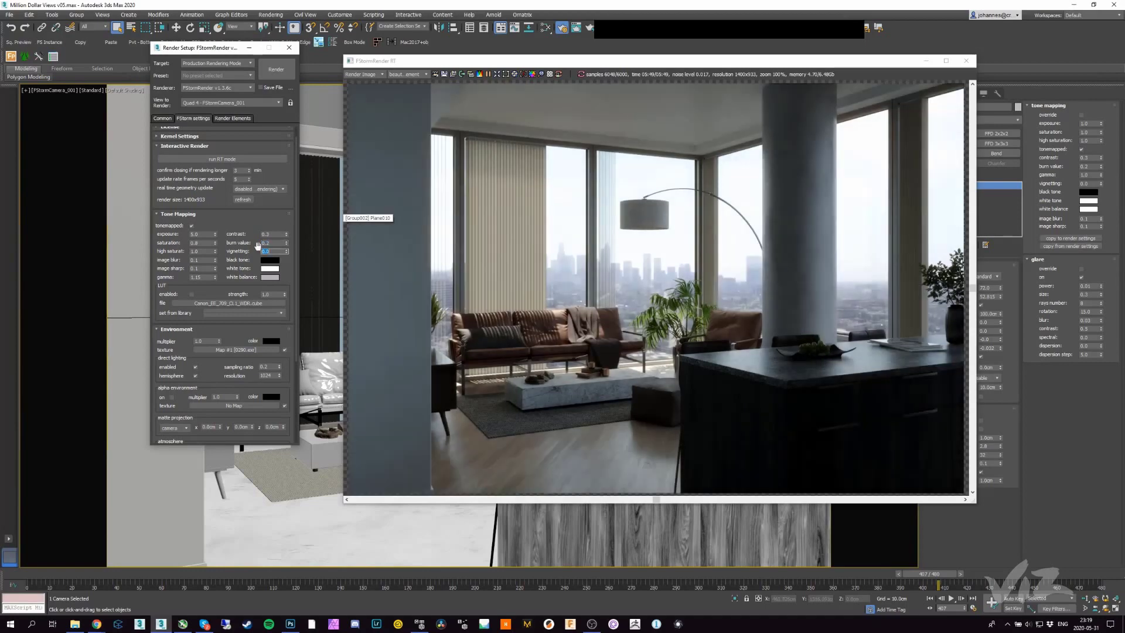
{"action": "double_click", "coordinate": [201, 277]}
{"action": "type", "text": "1"}
{"action": "key", "text": "Tab"}
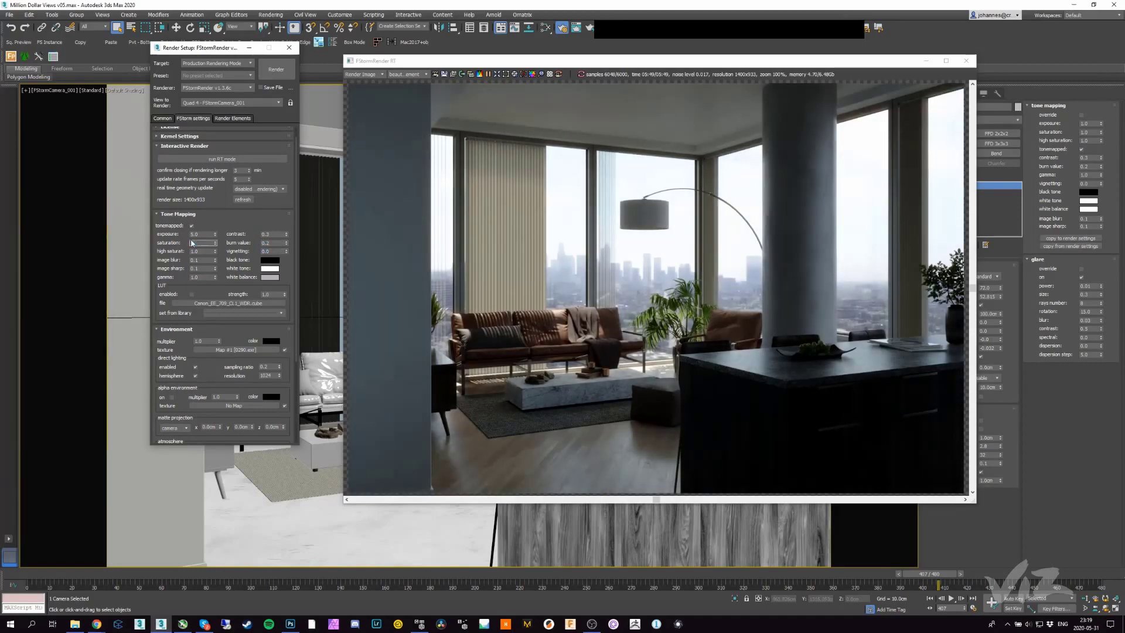
{"action": "left_click", "coordinate": [486, 78]}
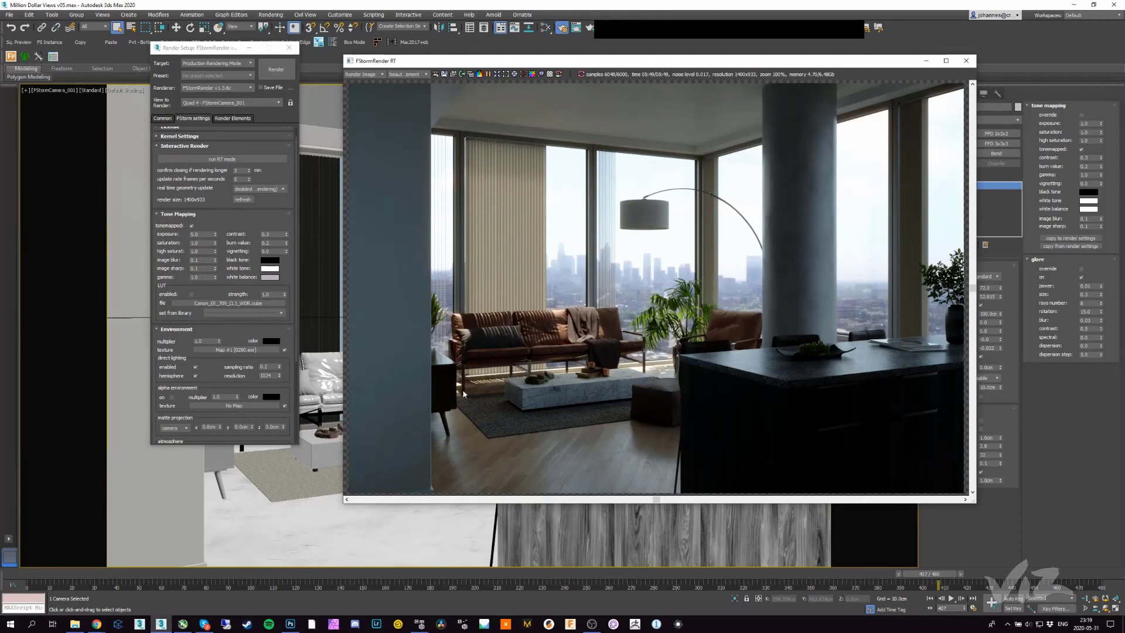
Step: Paste the new darker skyline render as a top layer and toggle it to compare with the grade
{"action": "left_click", "coordinate": [290, 623]}
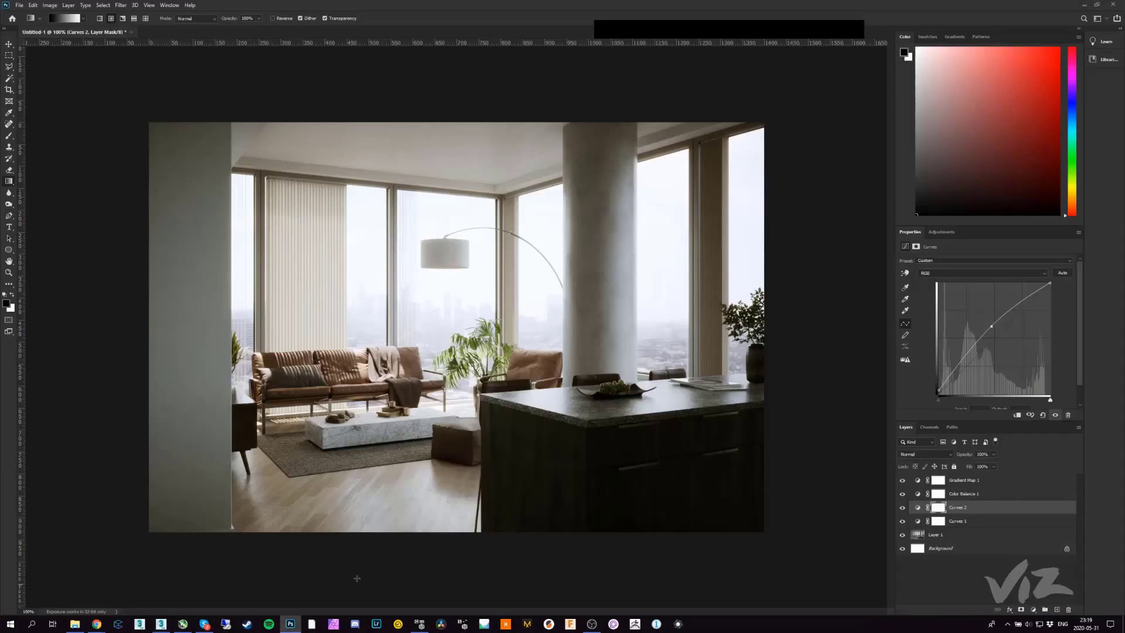
{"action": "left_click", "coordinate": [967, 481]}
{"action": "key", "text": "ctrl+v"}
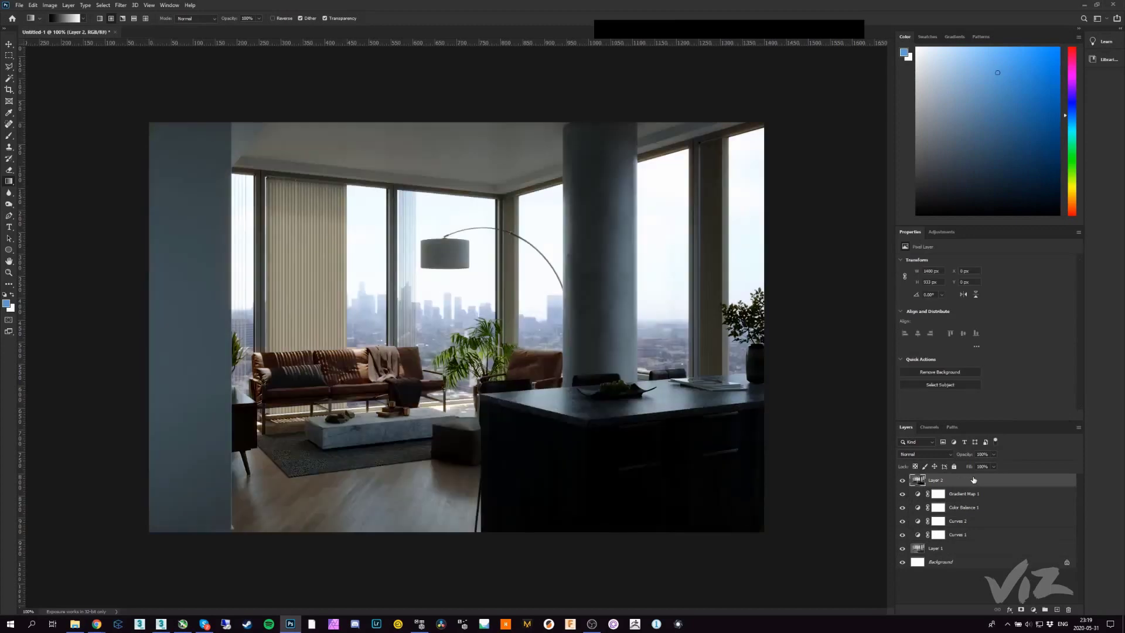
{"action": "left_click", "coordinate": [903, 482]}
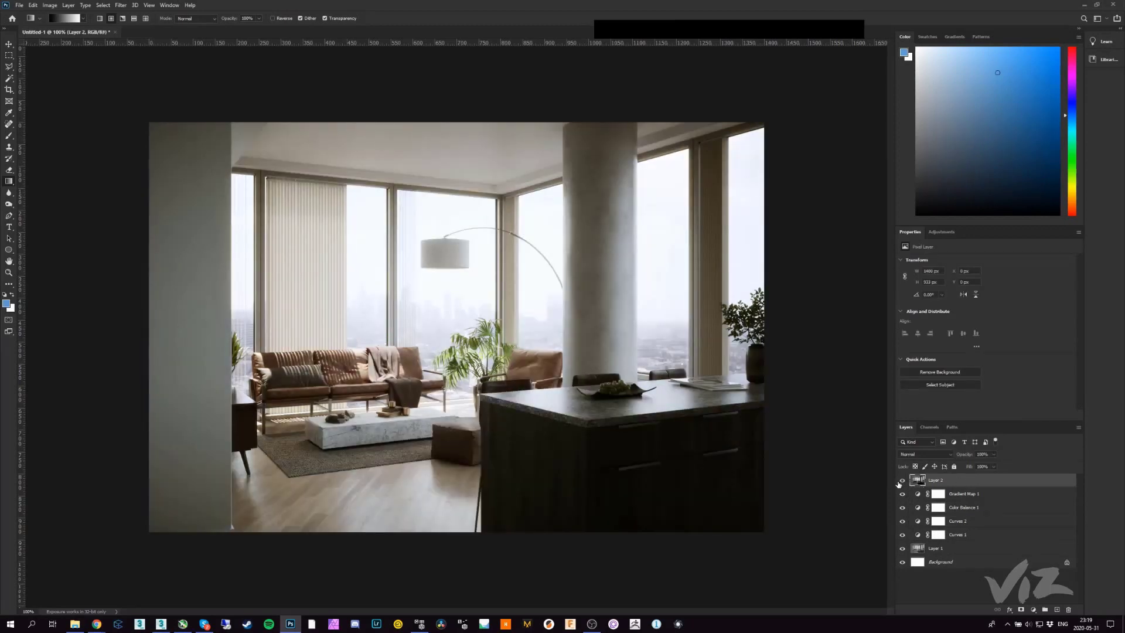
{"action": "left_click", "coordinate": [901, 483]}
{"action": "left_click", "coordinate": [899, 484]}
{"action": "left_click", "coordinate": [900, 482]}
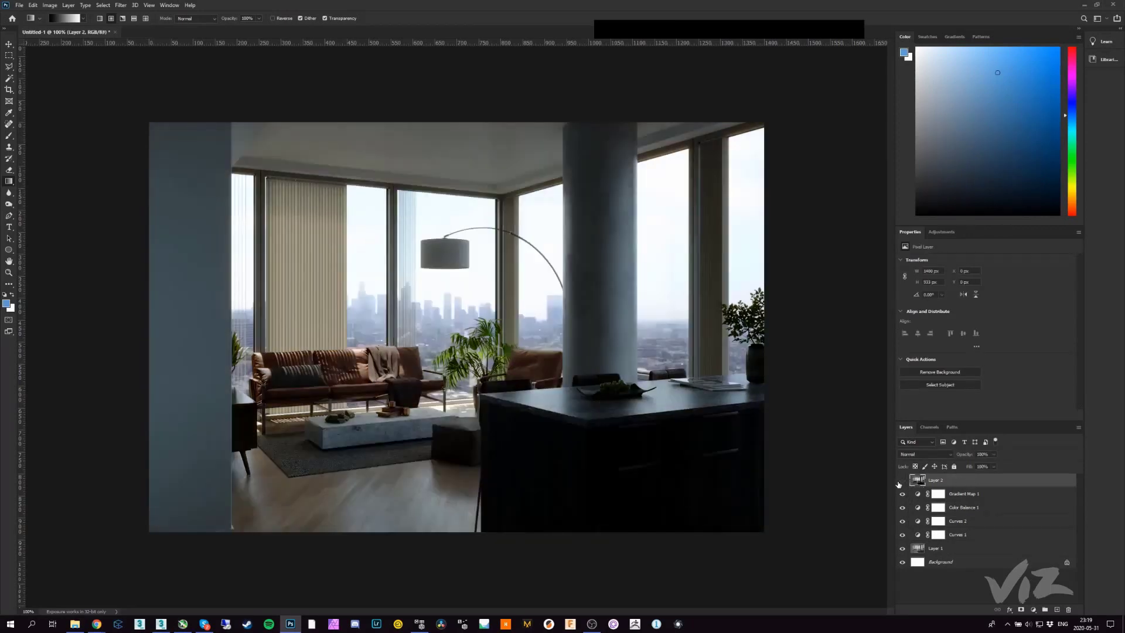
{"action": "left_click", "coordinate": [900, 483]}
{"action": "left_click", "coordinate": [900, 483]}
{"action": "left_click", "coordinate": [901, 482]}
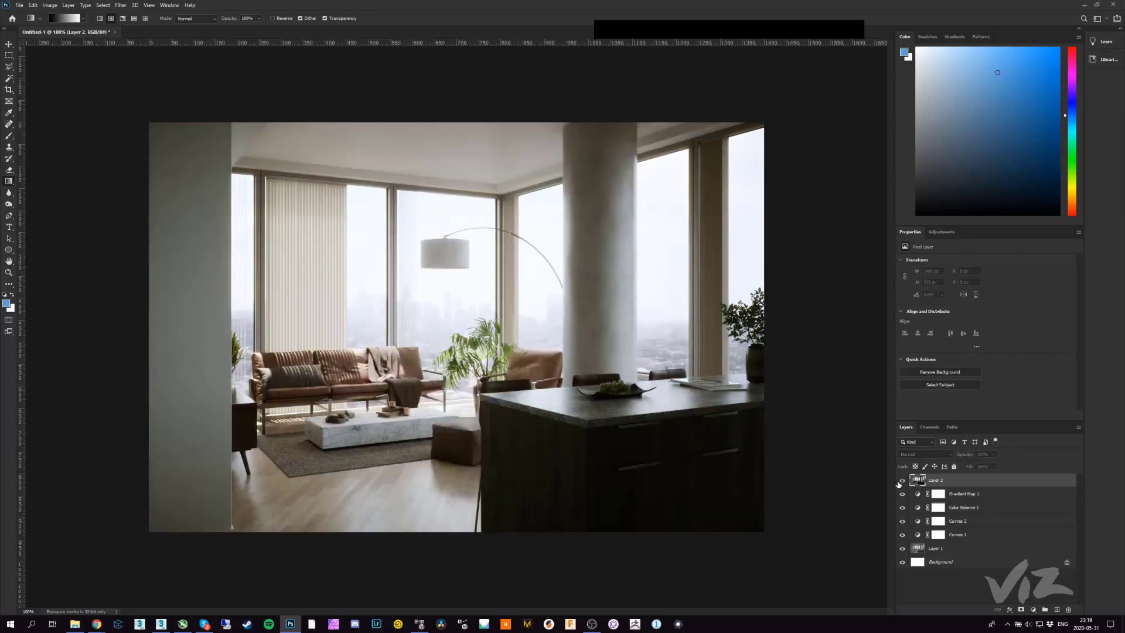
{"action": "left_click", "coordinate": [901, 481]}
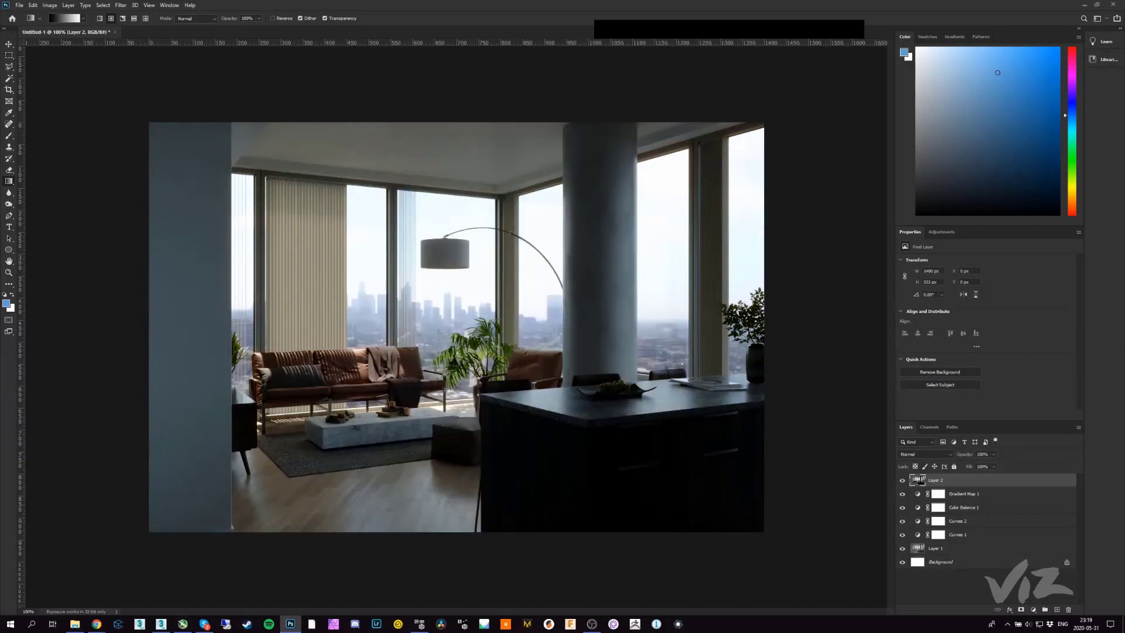
{"action": "left_click", "coordinate": [902, 480]}
Step: Shift the Color Balance shadows slightly toward blue
{"action": "left_click", "coordinate": [921, 495]}
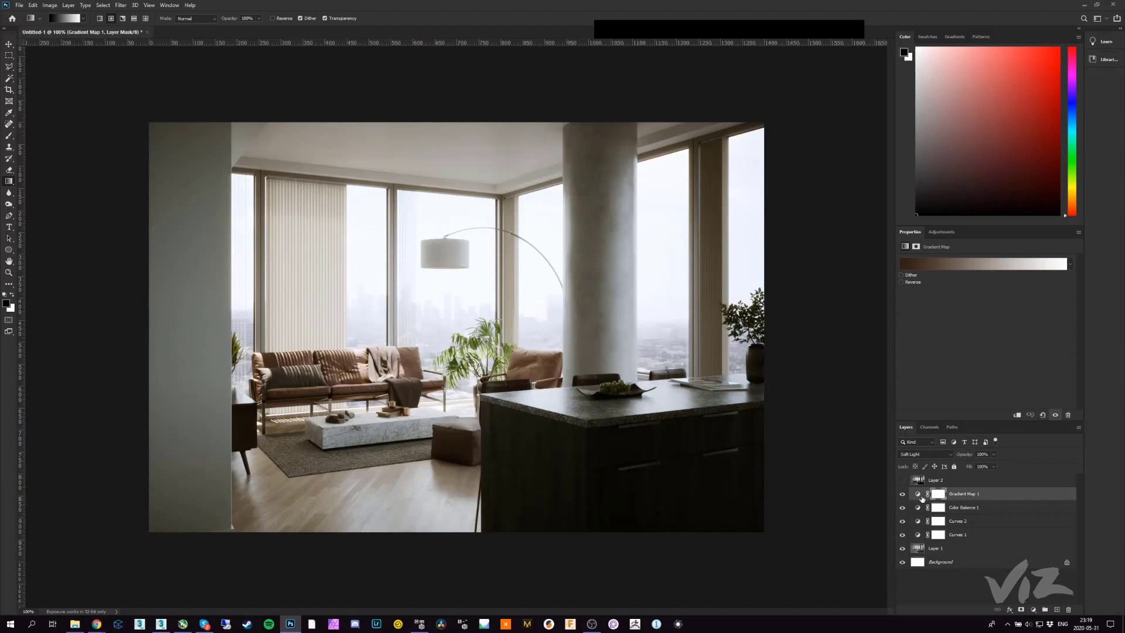
{"action": "left_click", "coordinate": [918, 510]}
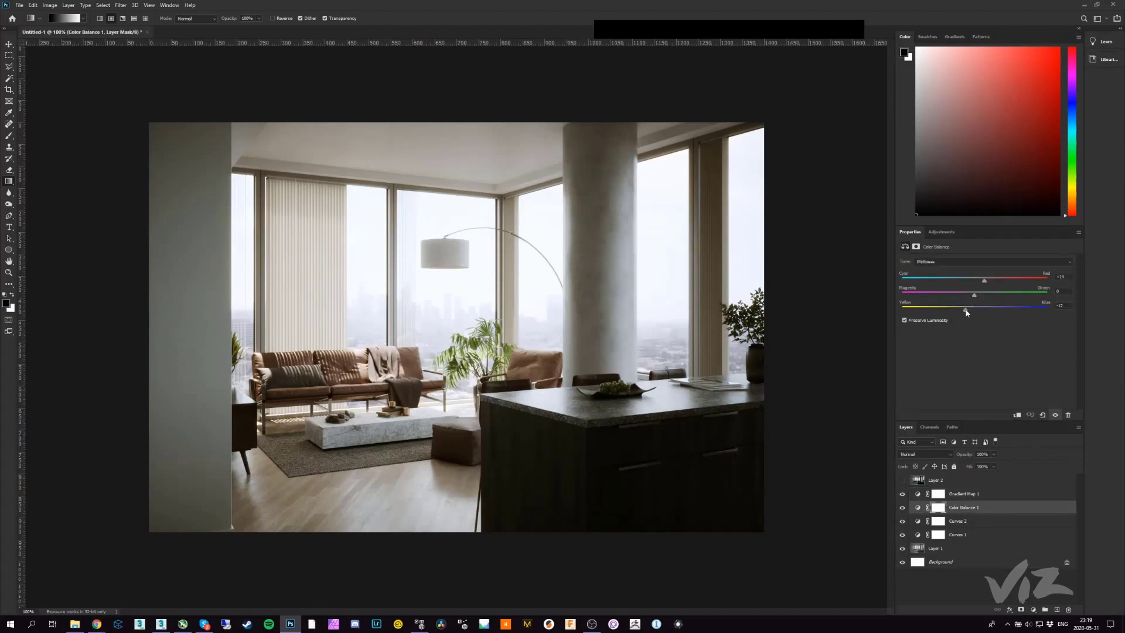
{"action": "left_click", "coordinate": [990, 261]}
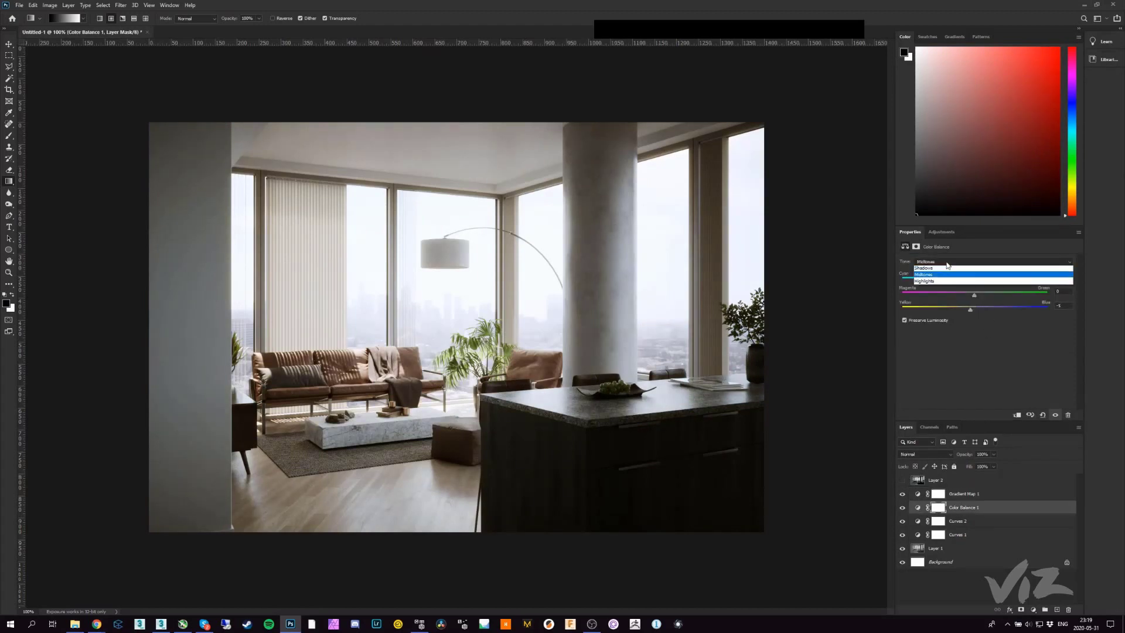
{"action": "left_click", "coordinate": [937, 254]}
{"action": "left_click_drag", "start_coordinate": [972, 312], "coordinate": [976, 313]}
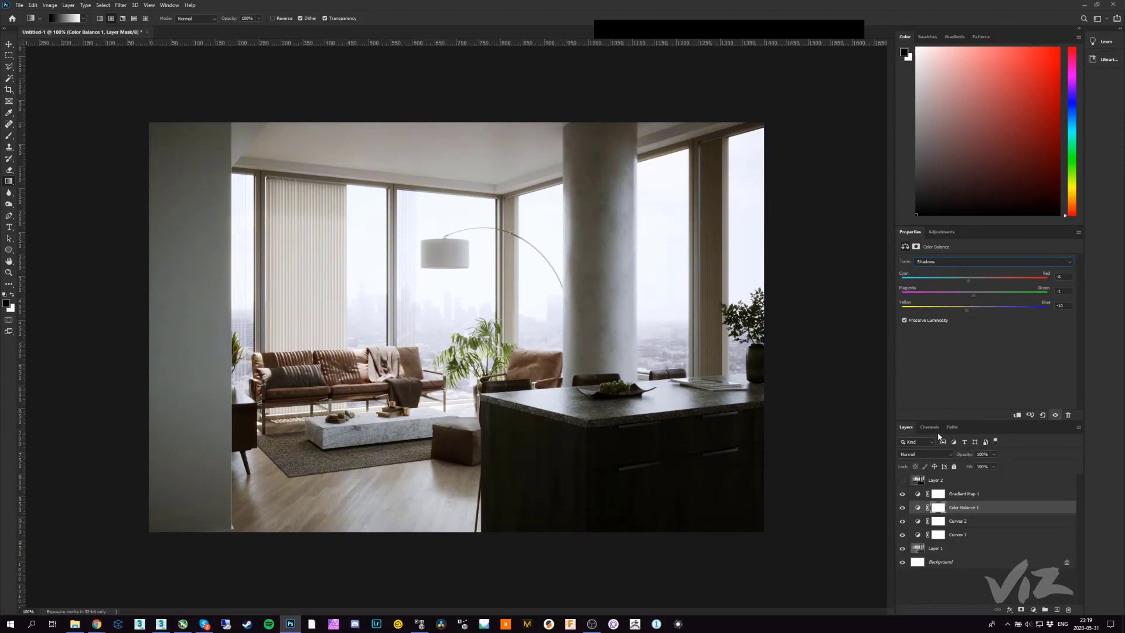
Step: Toggle the dark skyline layer to compare again, leaving it hidden
{"action": "left_click", "coordinate": [902, 481]}
{"action": "left_click", "coordinate": [903, 482]}
{"action": "left_click", "coordinate": [903, 481]}
{"action": "left_click", "coordinate": [902, 482]}
{"action": "left_click", "coordinate": [902, 481]}
{"action": "left_click", "coordinate": [902, 480]}
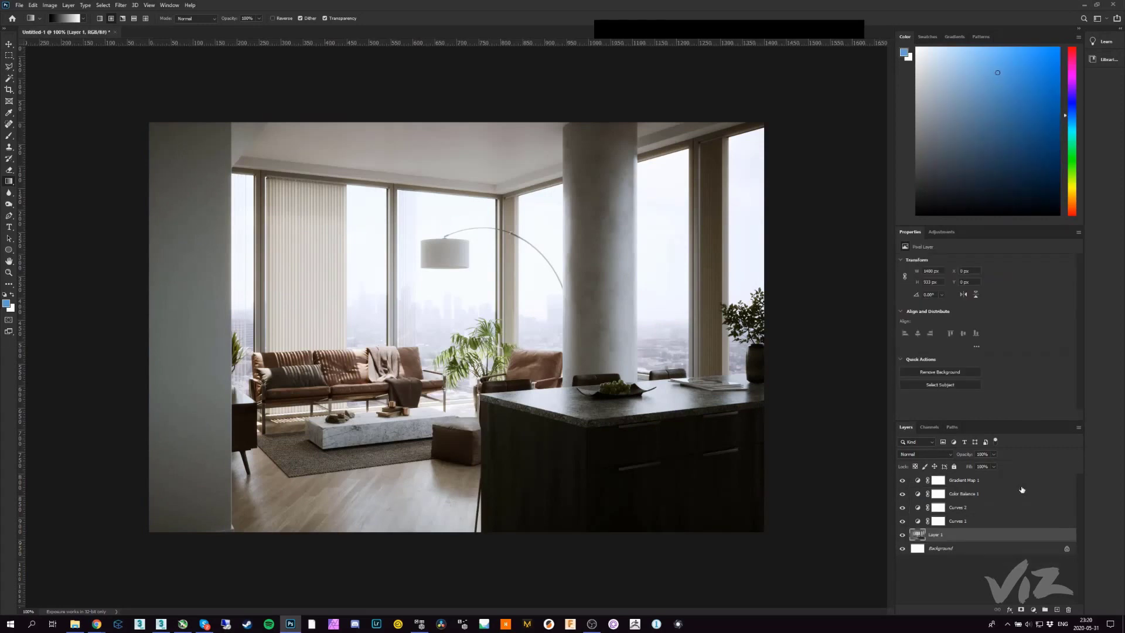
Step: Merge Layer 1 down into the Background
{"action": "left_click", "coordinate": [901, 535]}
{"action": "left_click", "coordinate": [901, 535]}
{"action": "key", "text": "ctrl+e"}
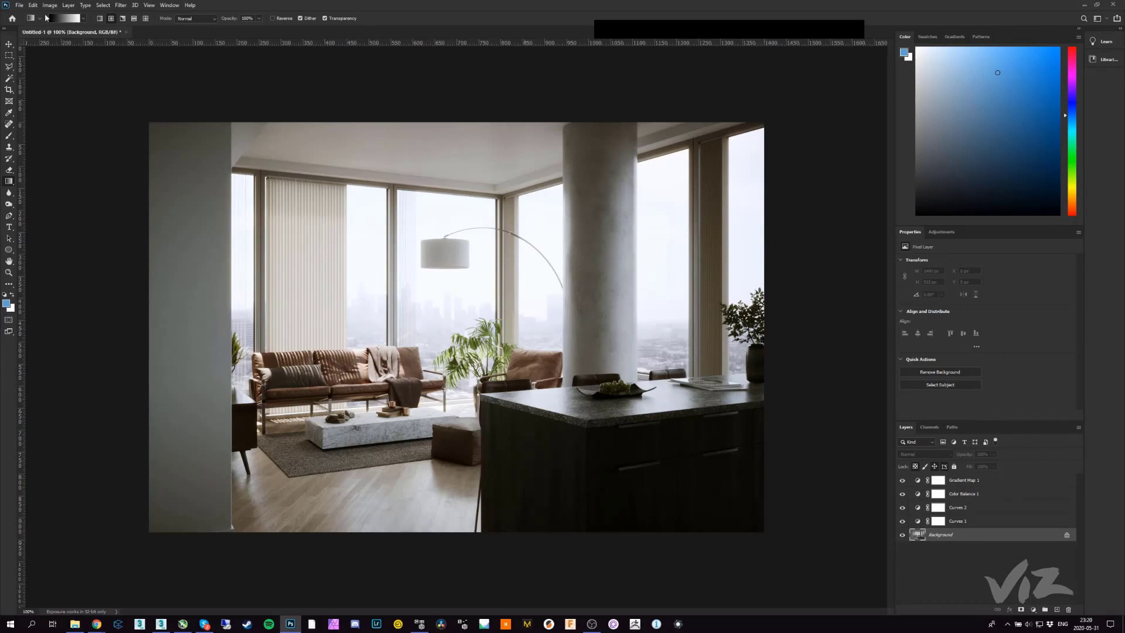
Step: Bring up File > Export > Color Lookup Tables with CUBE format checked
{"action": "left_click", "coordinate": [19, 5]}
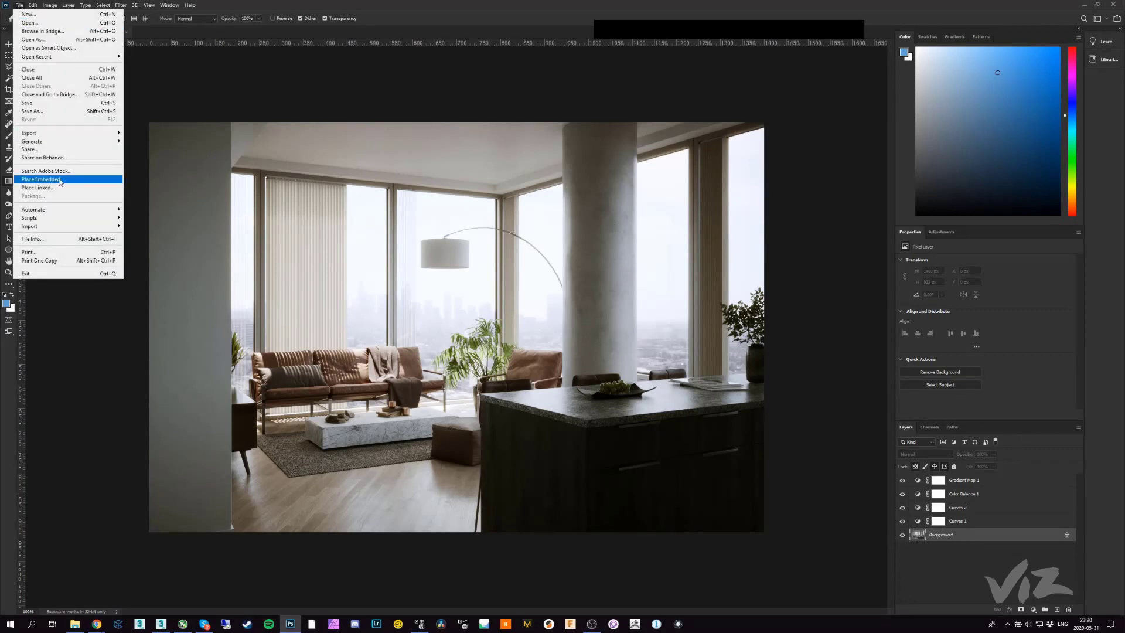
{"action": "mouse_move", "coordinate": [41, 134]}
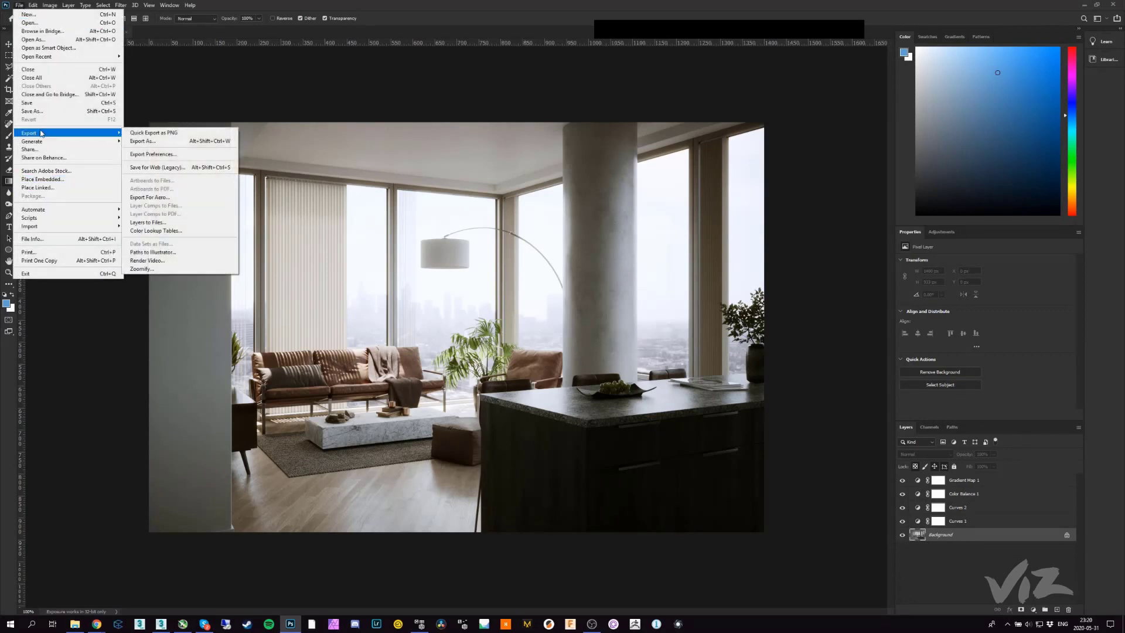
{"action": "left_click", "coordinate": [162, 230]}
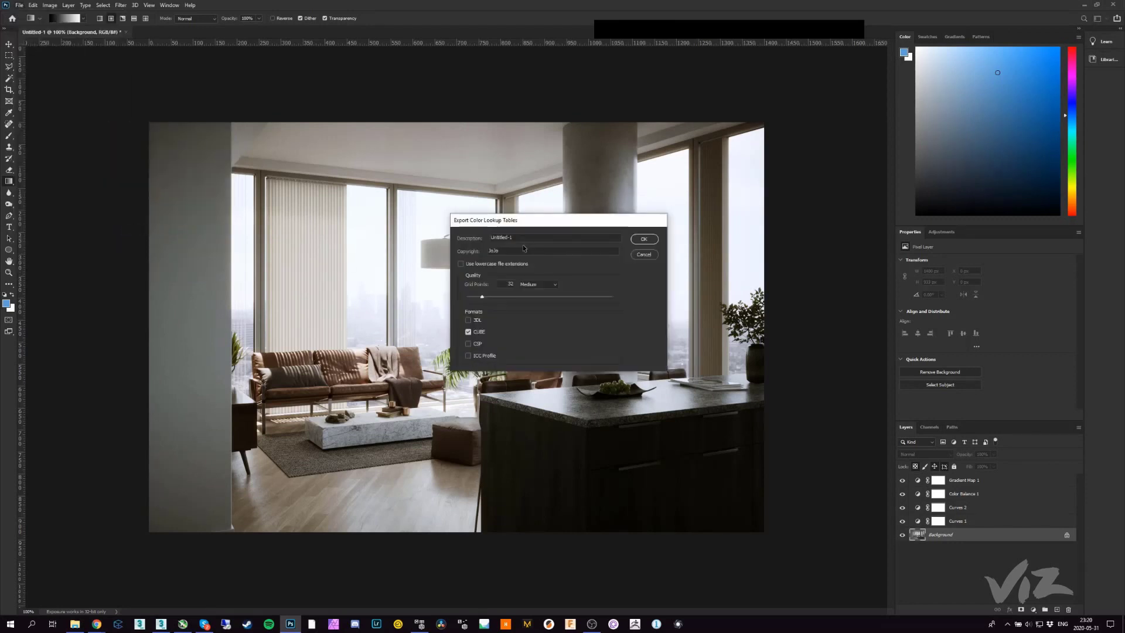
Step: Save the colour lookup table as a 32-grid-point CUBE file on the Desktop
{"action": "double_click", "coordinate": [510, 284]}
{"action": "double_click", "coordinate": [508, 284]}
{"action": "left_click", "coordinate": [645, 241]}
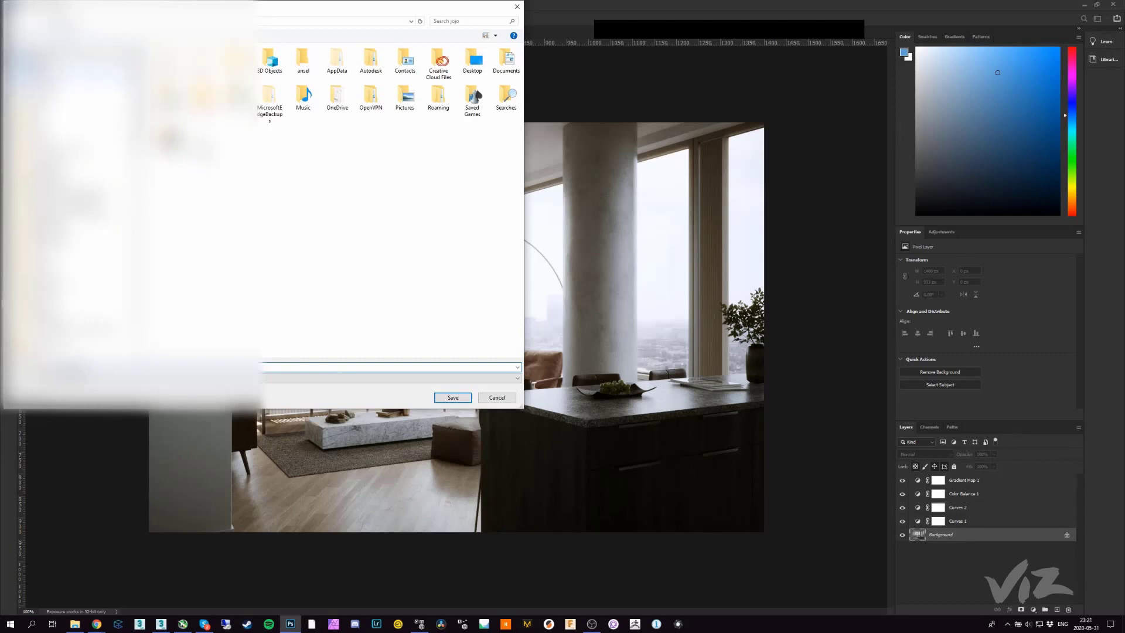
{"action": "double_click", "coordinate": [473, 58]}
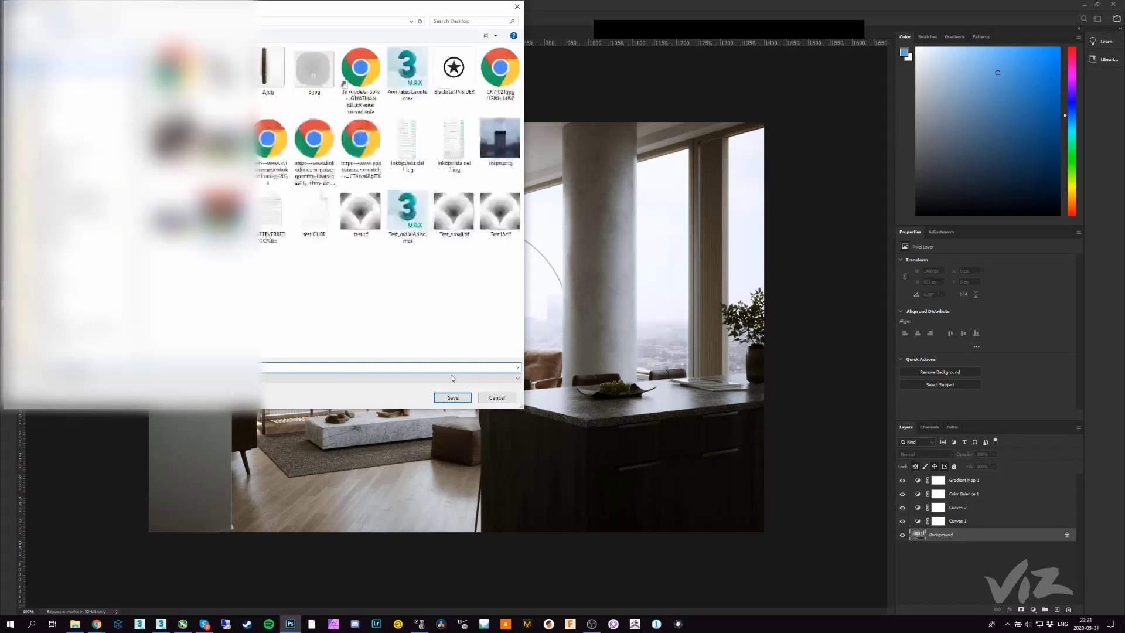
{"action": "left_click", "coordinate": [453, 398]}
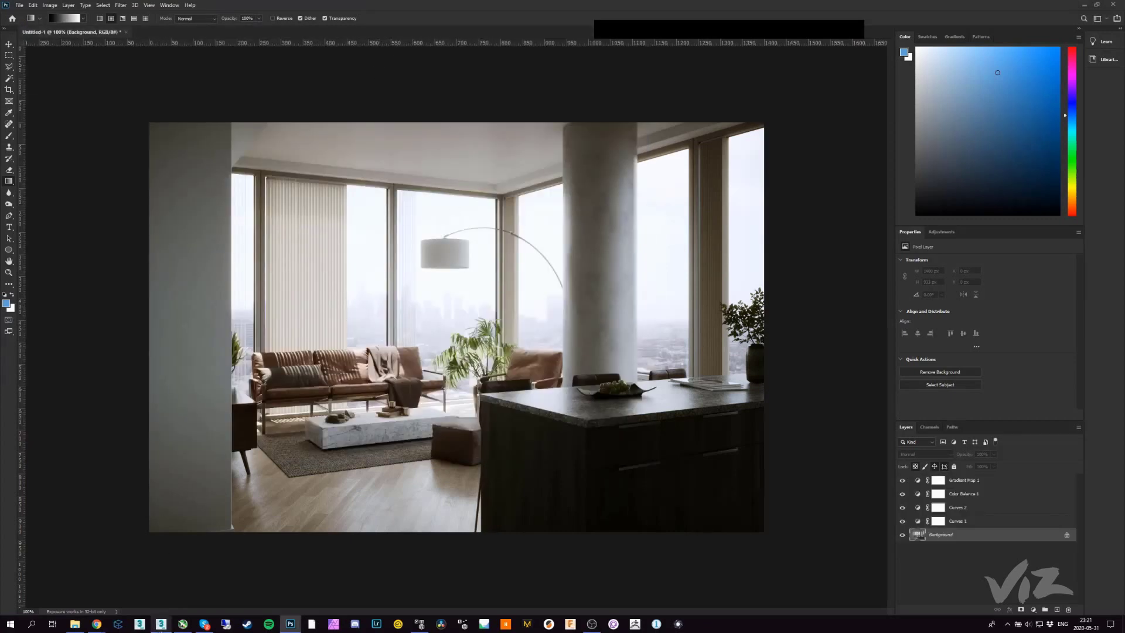
Step: In 3ds Max, reset tone mapping contrast to 0.0, set burn value to -1 and saturation to 0.8
{"action": "left_click", "coordinate": [161, 623]}
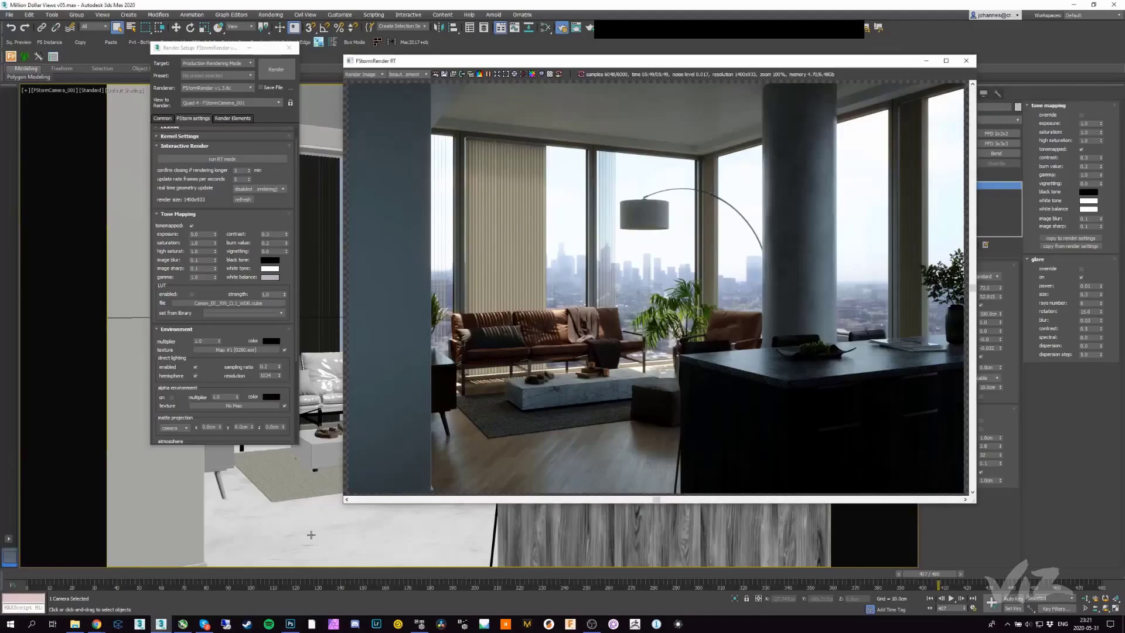
{"action": "right_click", "coordinate": [286, 235]}
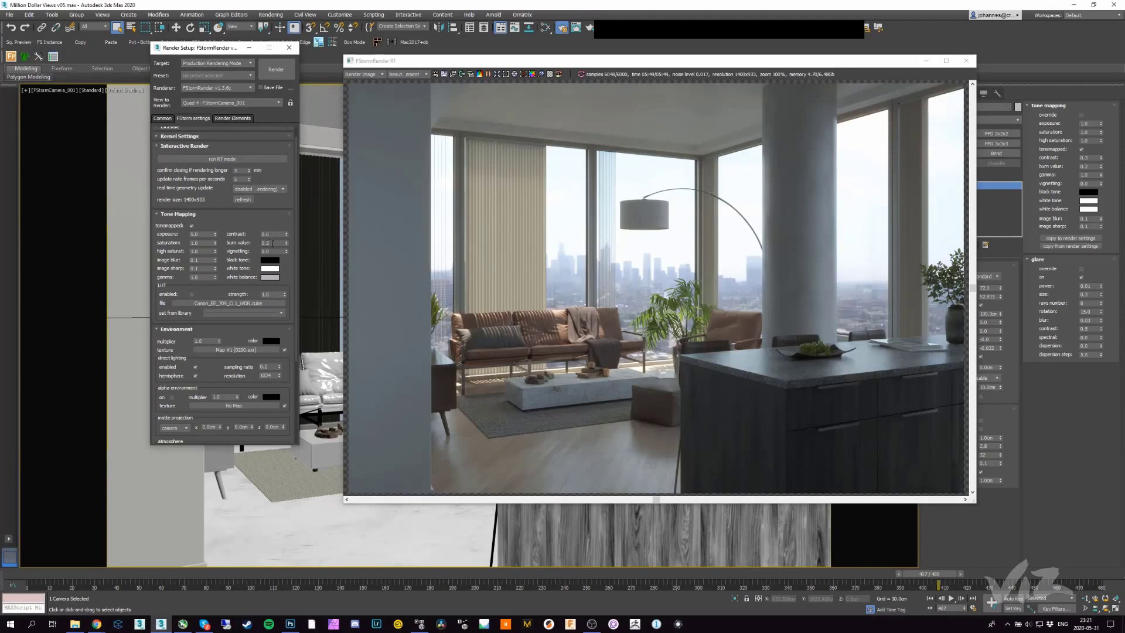
{"action": "double_click", "coordinate": [273, 242]}
{"action": "type", "text": "1"}
{"action": "key", "text": "Return"}
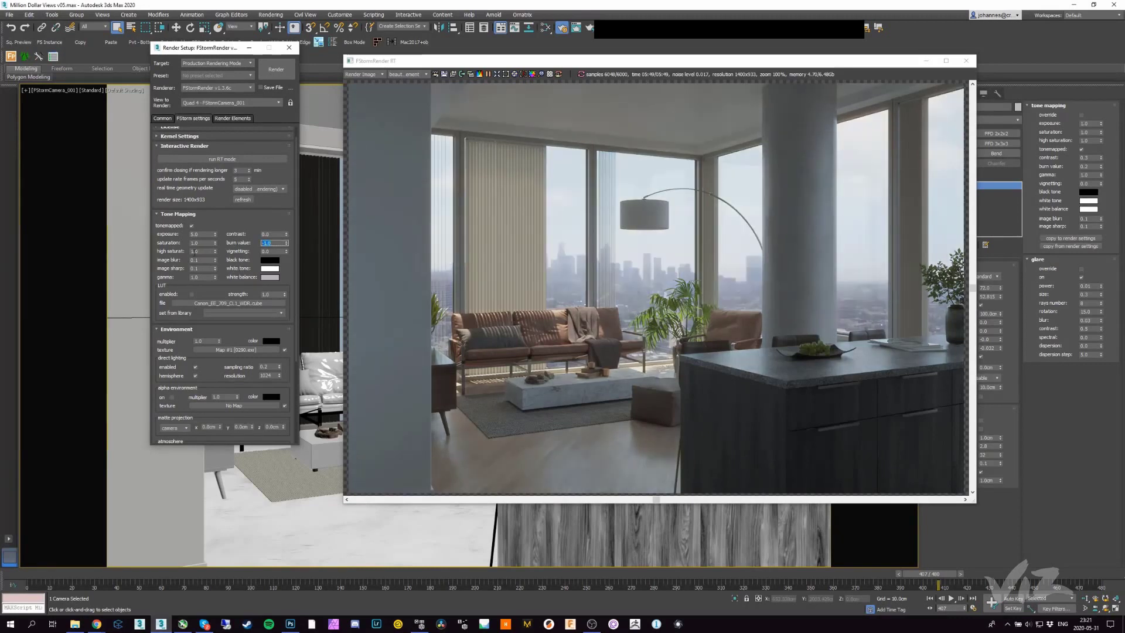
{"action": "left_click", "coordinate": [194, 243]}
{"action": "type", "text": "0.8"}
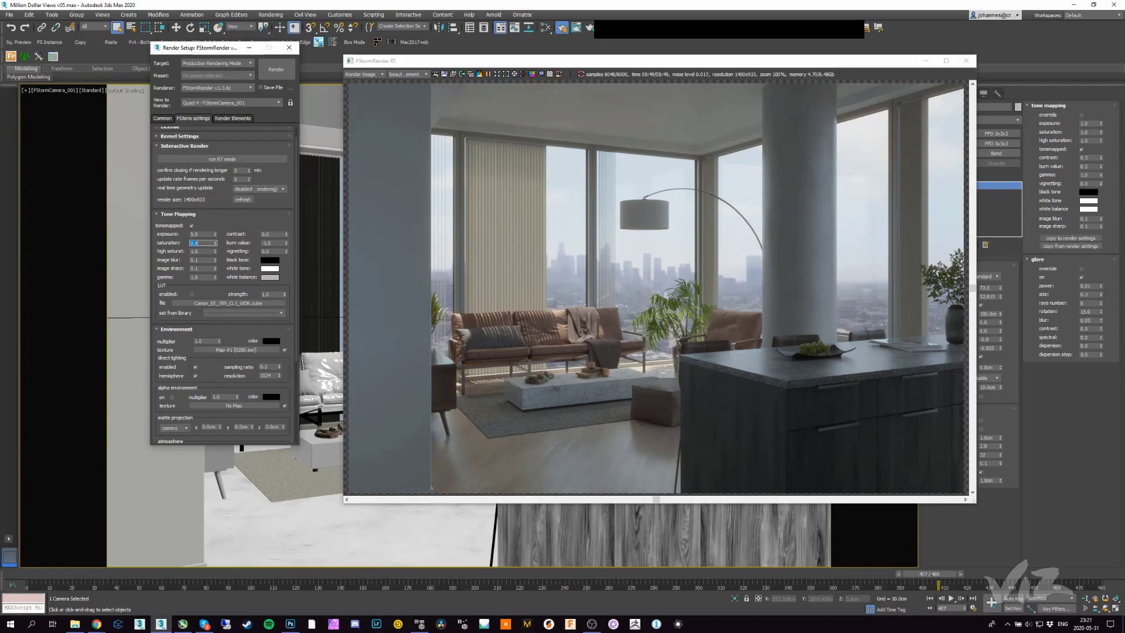
{"action": "left_click", "coordinate": [206, 277]}
Step: Set tone mapping gamma to 1.15 and vignetting to 4.0
{"action": "type", "text": "1.15"}
{"action": "key", "text": "Tab"}
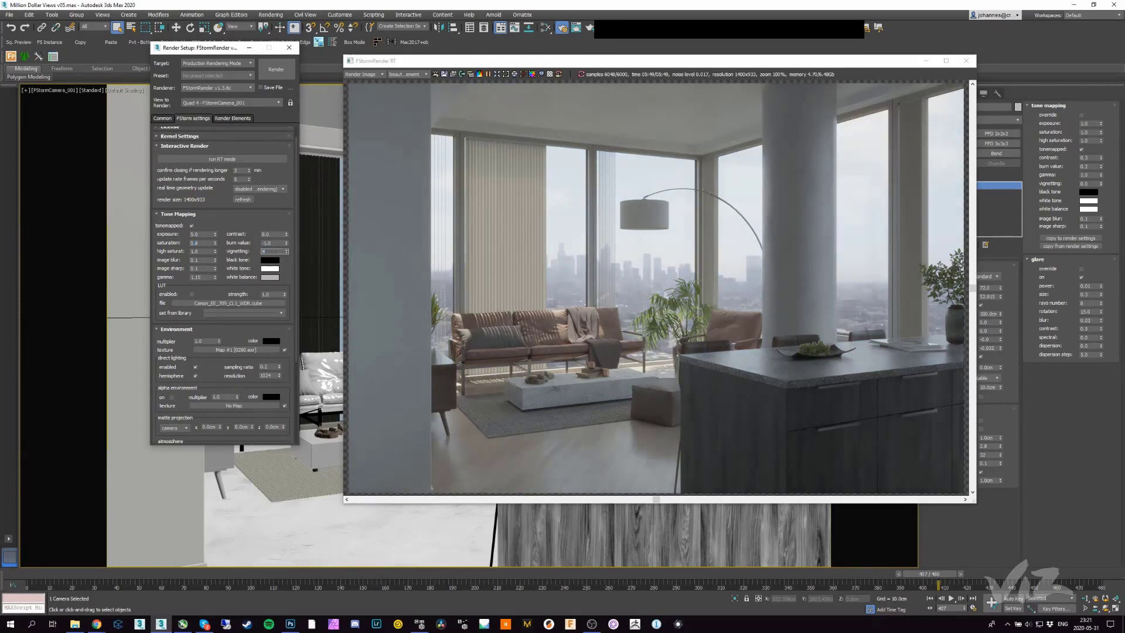
{"action": "type", "text": "4"}
{"action": "key", "text": "Return"}
Step: Enable the LUT and load the exported CUBE file from the Desktop
{"action": "left_click", "coordinate": [191, 294]}
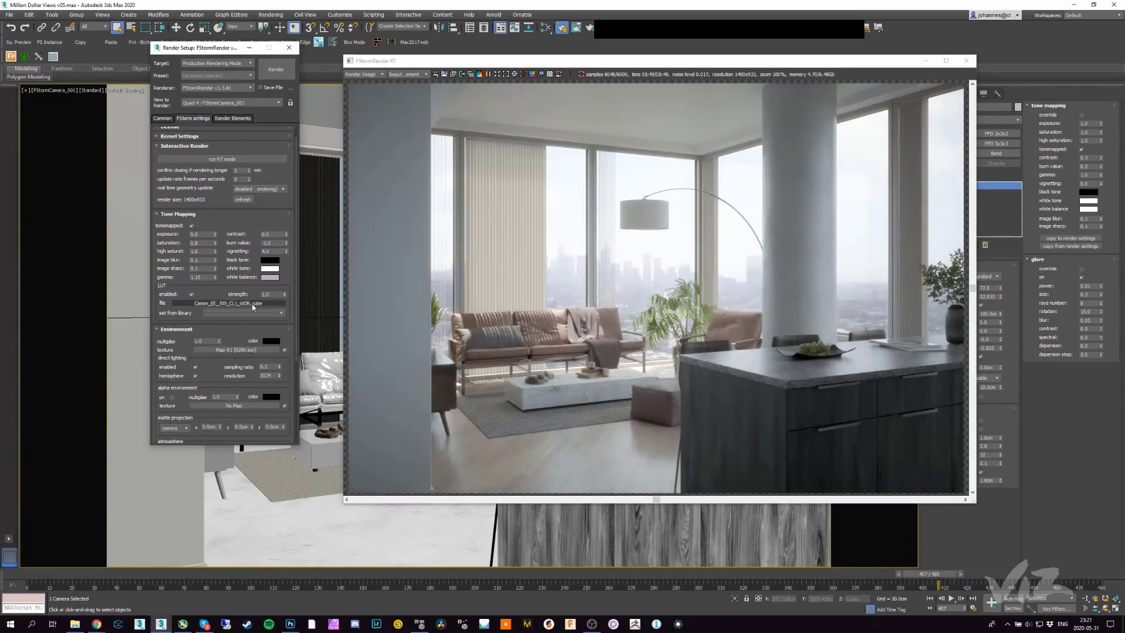
{"action": "left_click", "coordinate": [253, 304]}
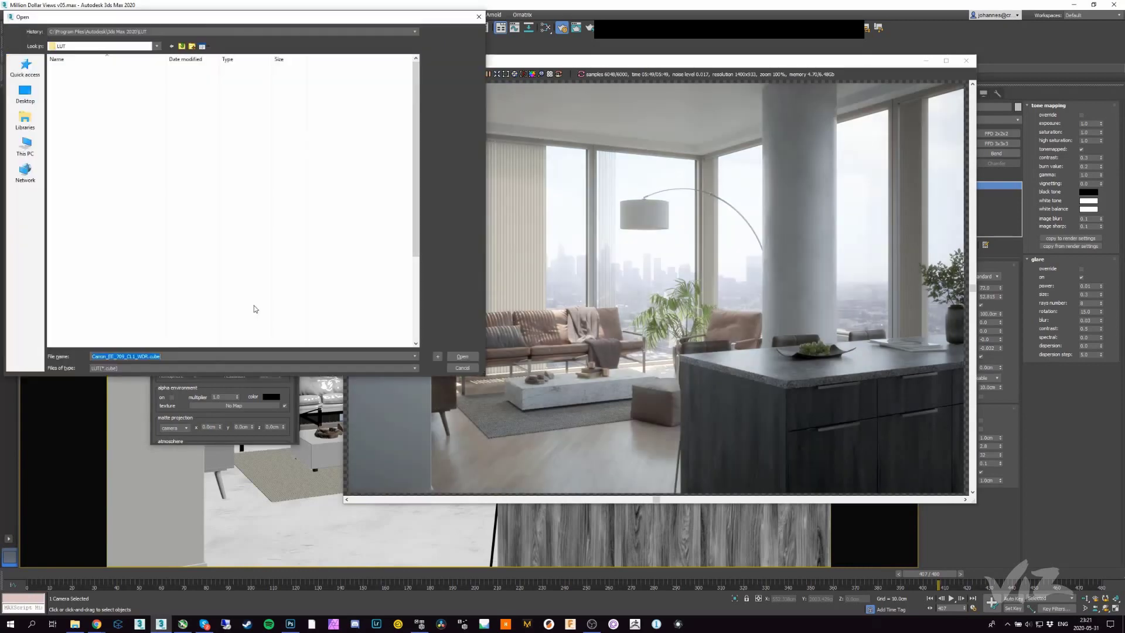
{"action": "left_click", "coordinate": [26, 98]}
{"action": "left_click", "coordinate": [220, 111]}
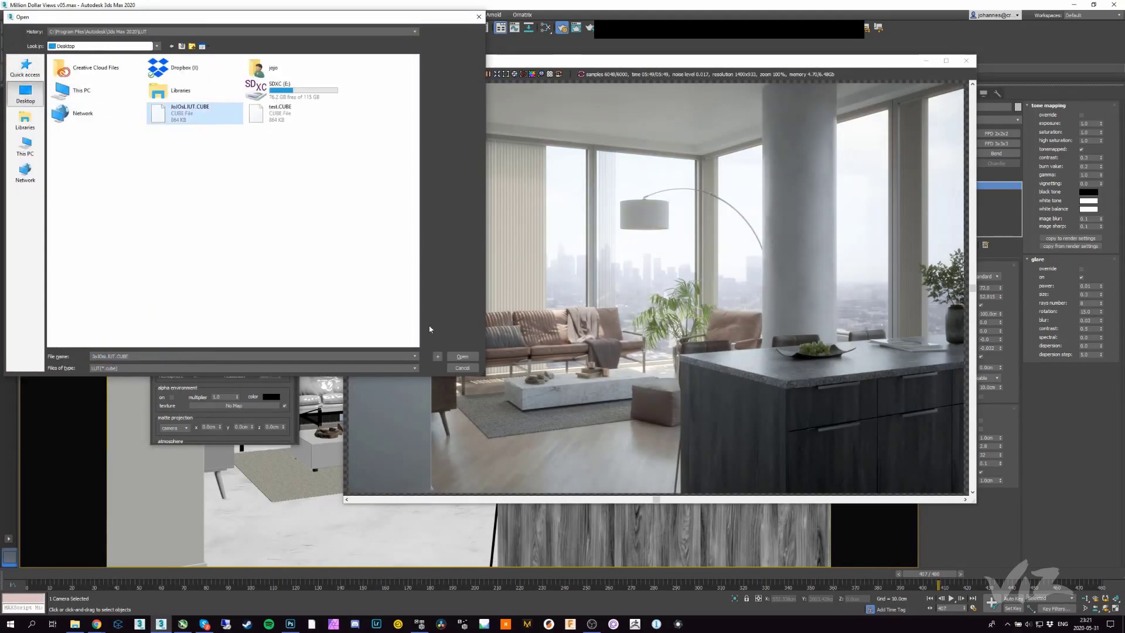
{"action": "left_click", "coordinate": [457, 356]}
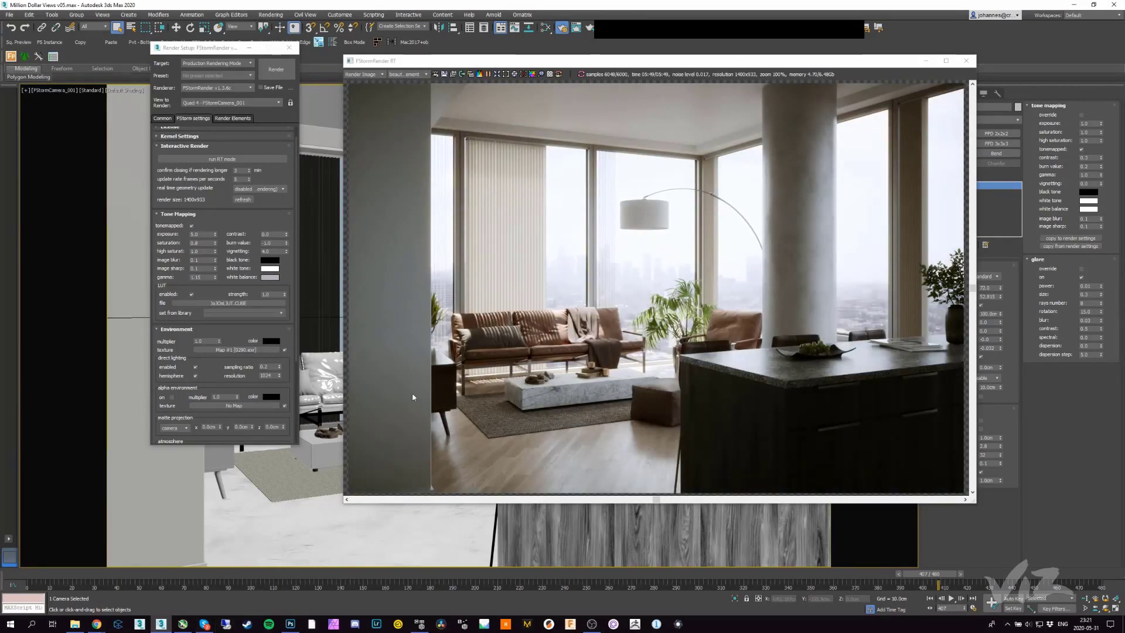
Step: Compare the FStorm render against the Photoshop grade
{"action": "left_click", "coordinate": [290, 623]}
{"action": "key", "text": "alt+Tab"}
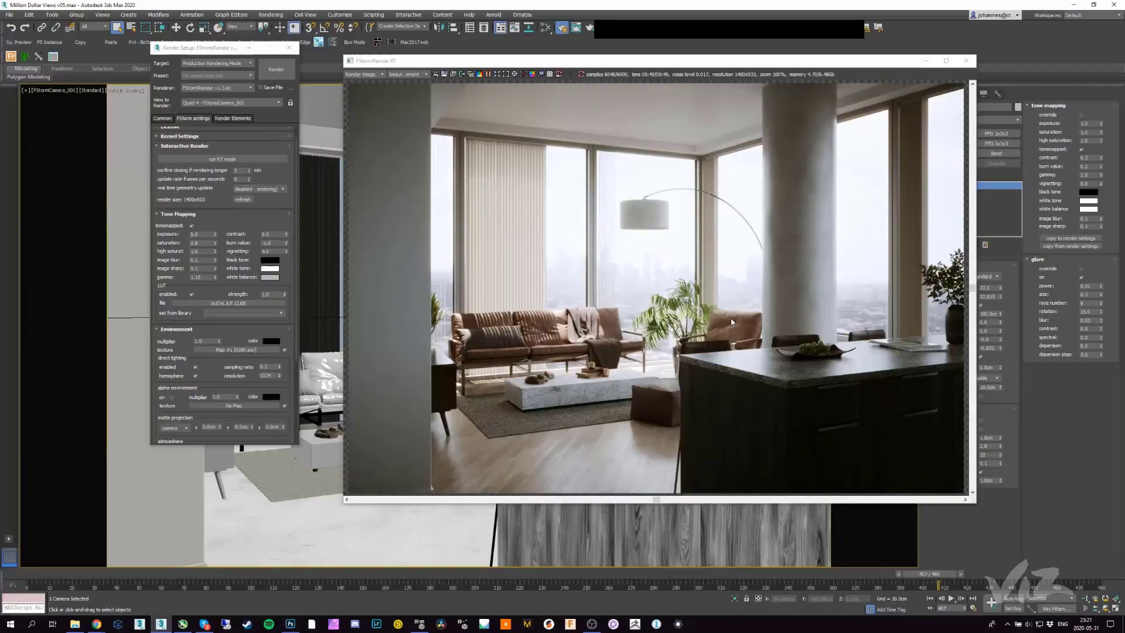
{"action": "key", "text": "alt+Tab"}
{"action": "key", "text": "alt+Tab"}
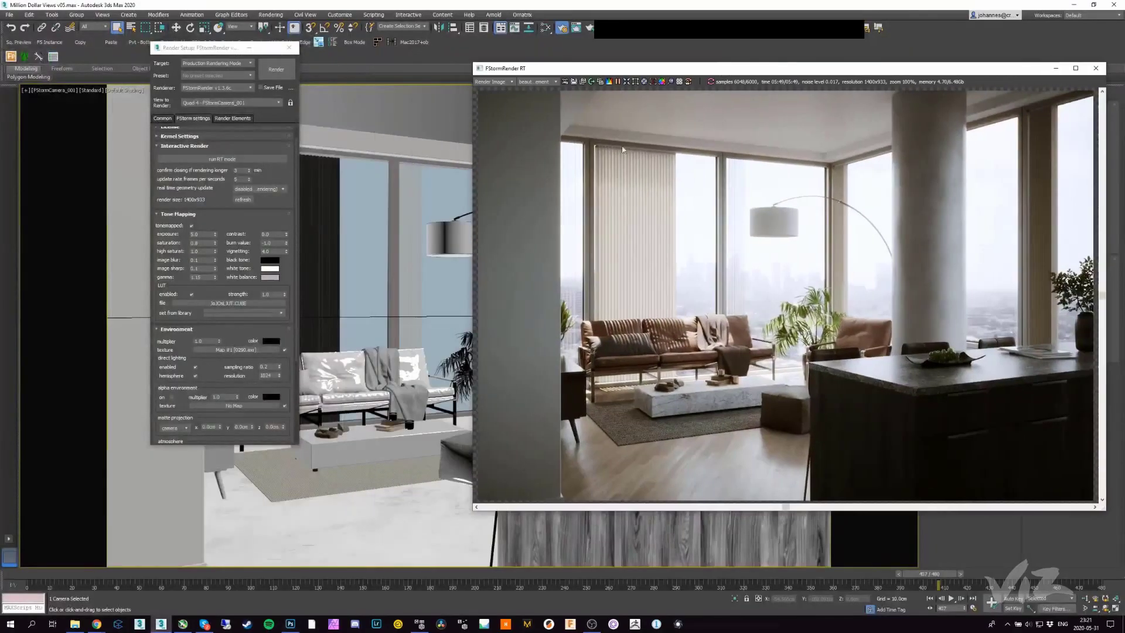
Step: Reframe the Perspective view overhead on the coffee table and rocks, with the render window beside Render Setup
{"action": "left_click", "coordinate": [378, 378]}
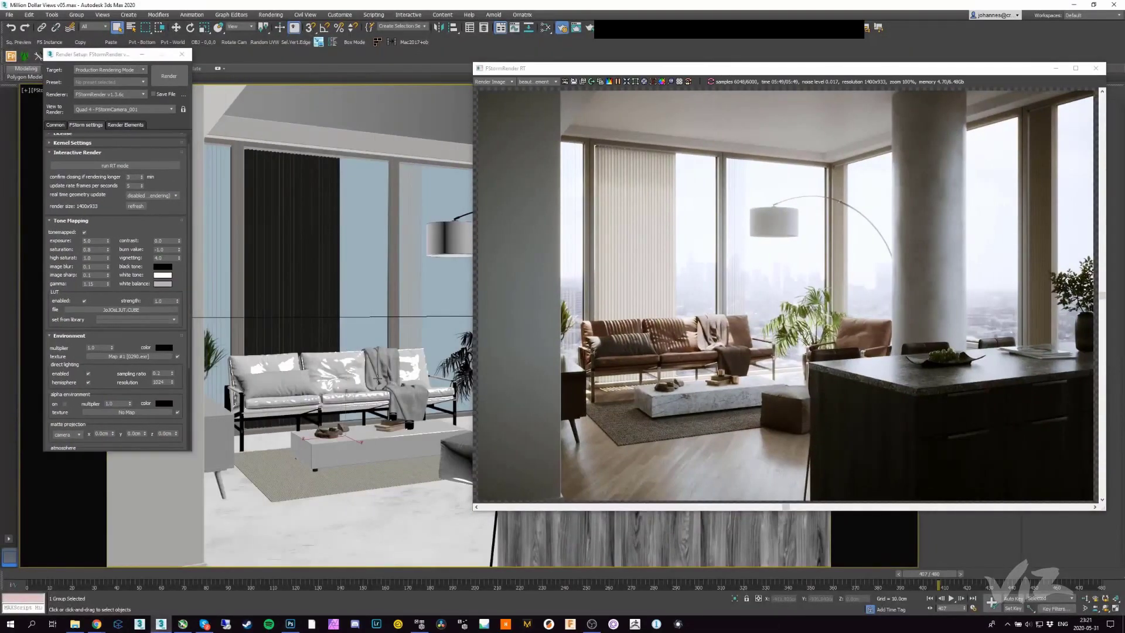
{"action": "key", "text": "p"}
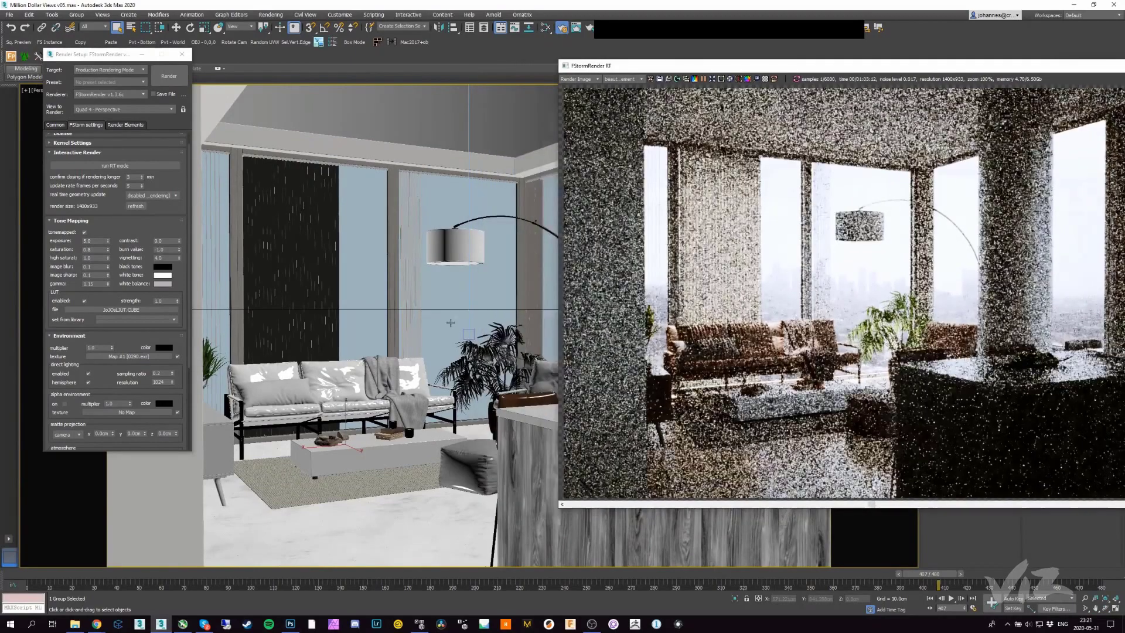
{"action": "scroll", "coordinate": [332, 325], "scroll_direction": "up", "scroll_amount": 10}
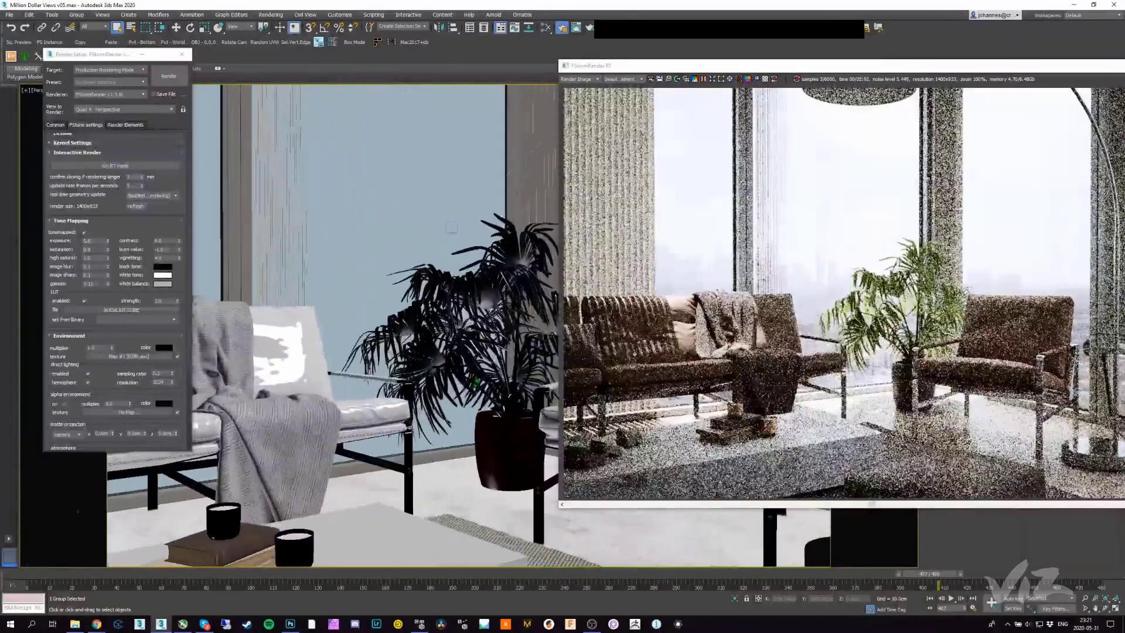
{"action": "middle_click_drag", "start_coordinate": [332, 325], "coordinate": [270, 323], "text": "alt"}
{"action": "middle_click_drag", "start_coordinate": [410, 299], "coordinate": [375, 296], "text": "alt"}
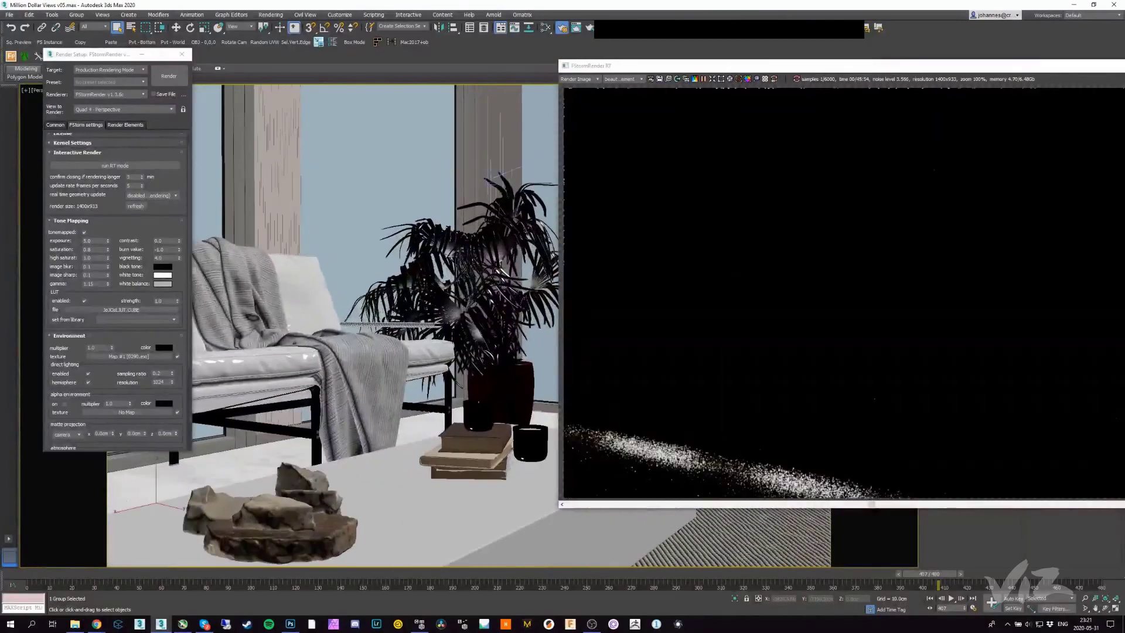
{"action": "scroll", "coordinate": [328, 328], "scroll_direction": "up", "scroll_amount": 8}
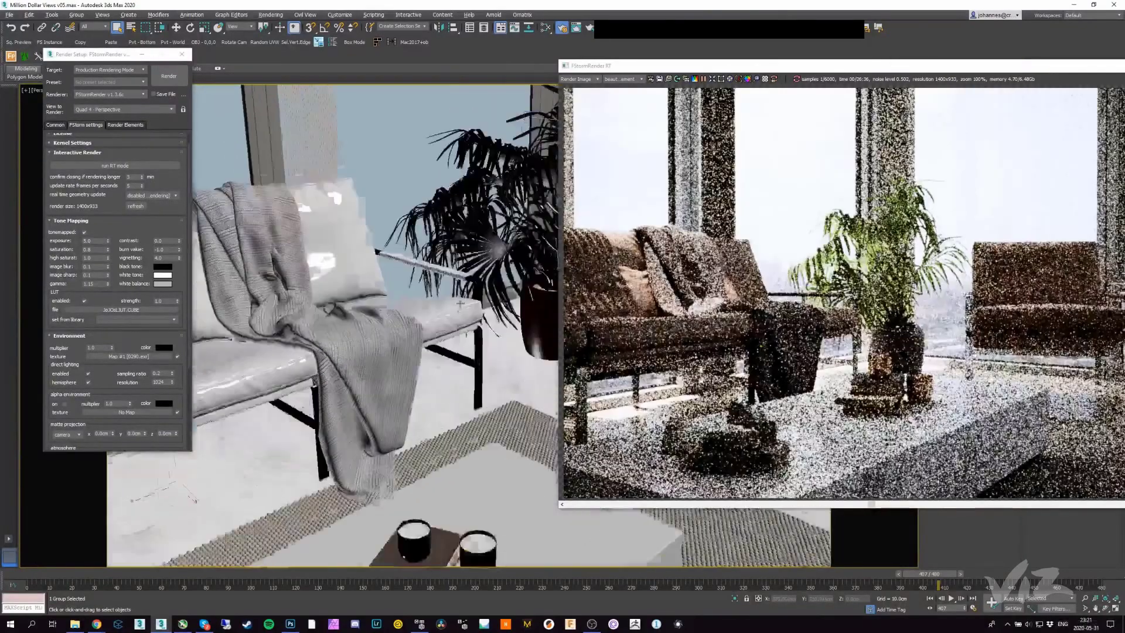
{"action": "scroll", "coordinate": [445, 330], "scroll_direction": "down", "scroll_amount": 8}
{"action": "middle_click_drag", "start_coordinate": [445, 329], "coordinate": [445, 330], "text": "alt"}
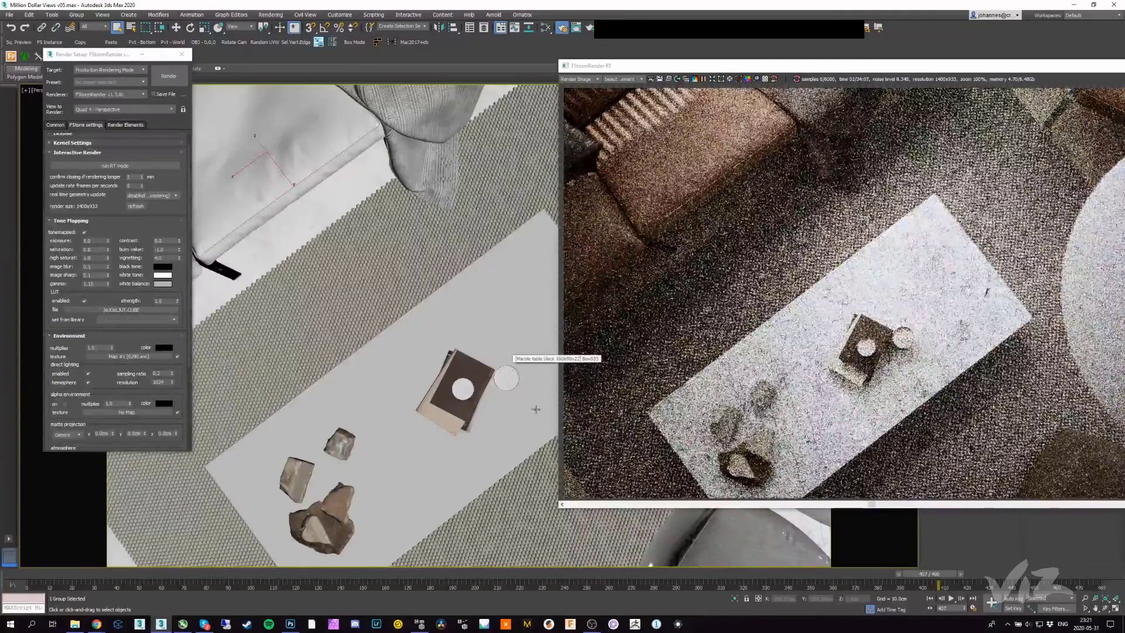
{"action": "left_click_drag", "start_coordinate": [844, 72], "coordinate": [722, 74]}
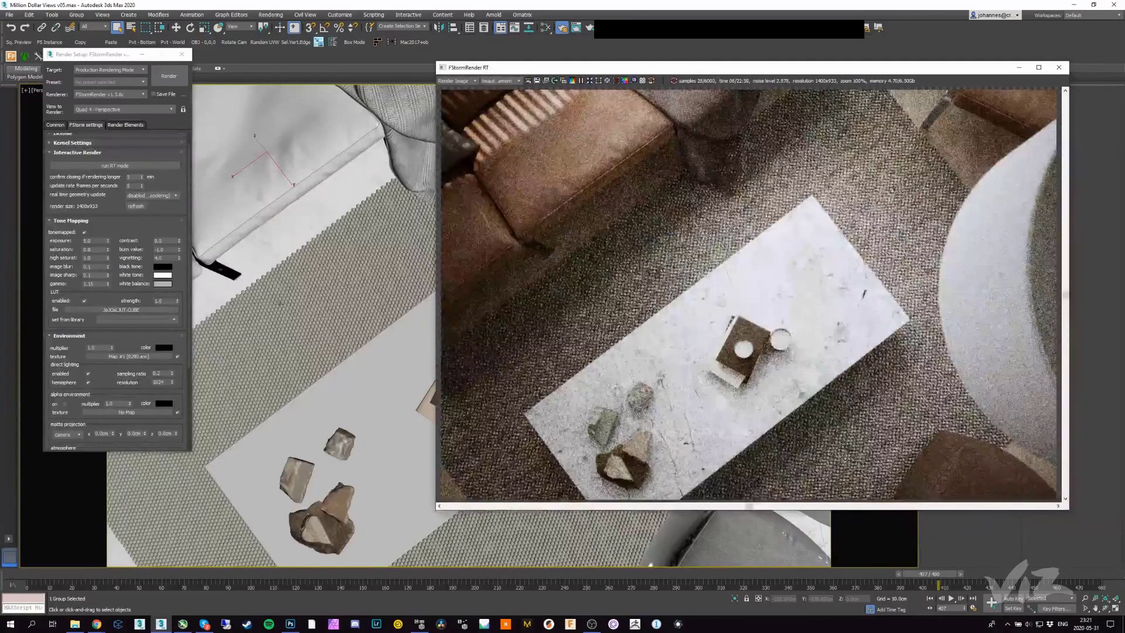
{"action": "left_click", "coordinate": [163, 284]}
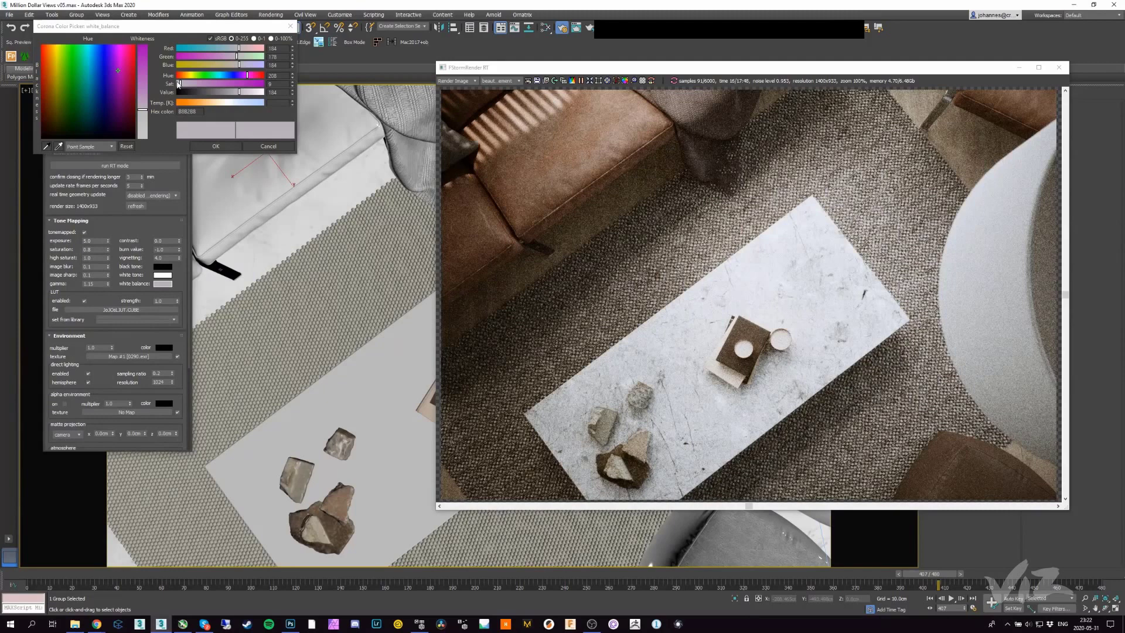
{"action": "left_click_drag", "start_coordinate": [158, 28], "coordinate": [163, 29]}
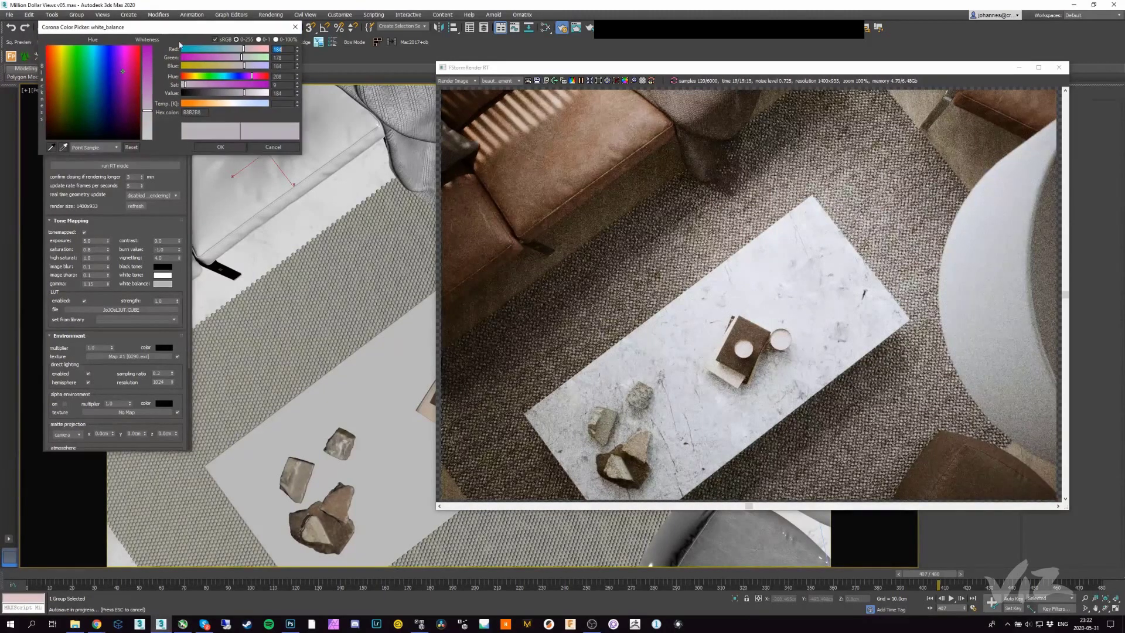
{"action": "left_click", "coordinate": [239, 91]}
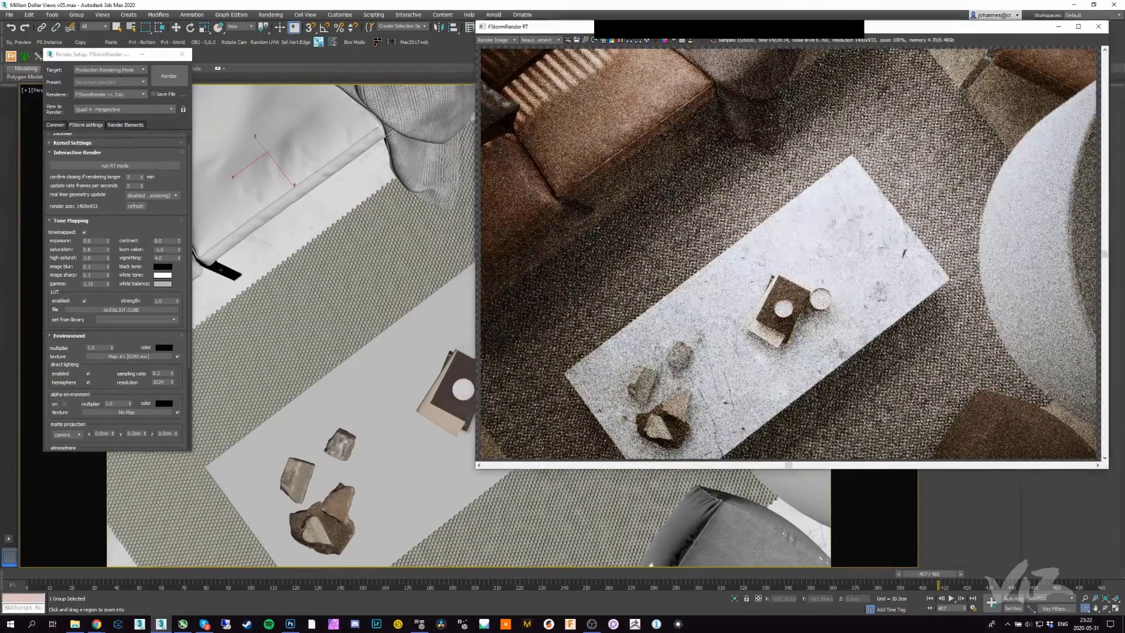
Step: Turn on camera Depth of Field in the Camera rollout with an F-number of 2
{"action": "middle_click_drag", "start_coordinate": [431, 342], "coordinate": [460, 318]}
{"action": "scroll", "coordinate": [460, 318], "scroll_direction": "down", "scroll_amount": 3}
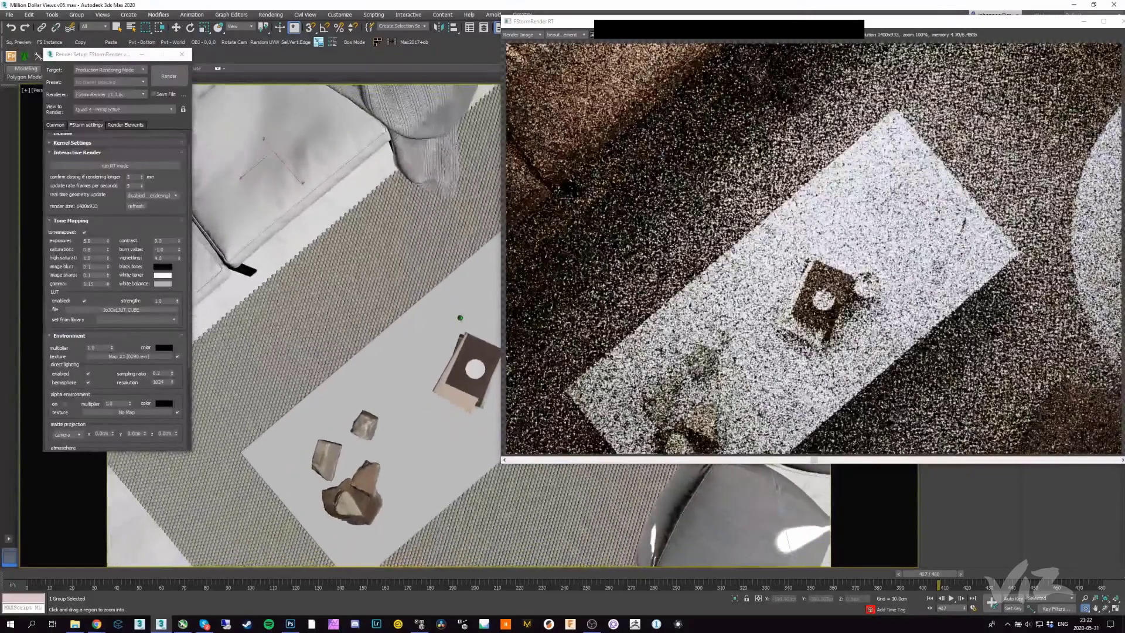
{"action": "scroll", "coordinate": [459, 318], "scroll_direction": "up", "scroll_amount": 2}
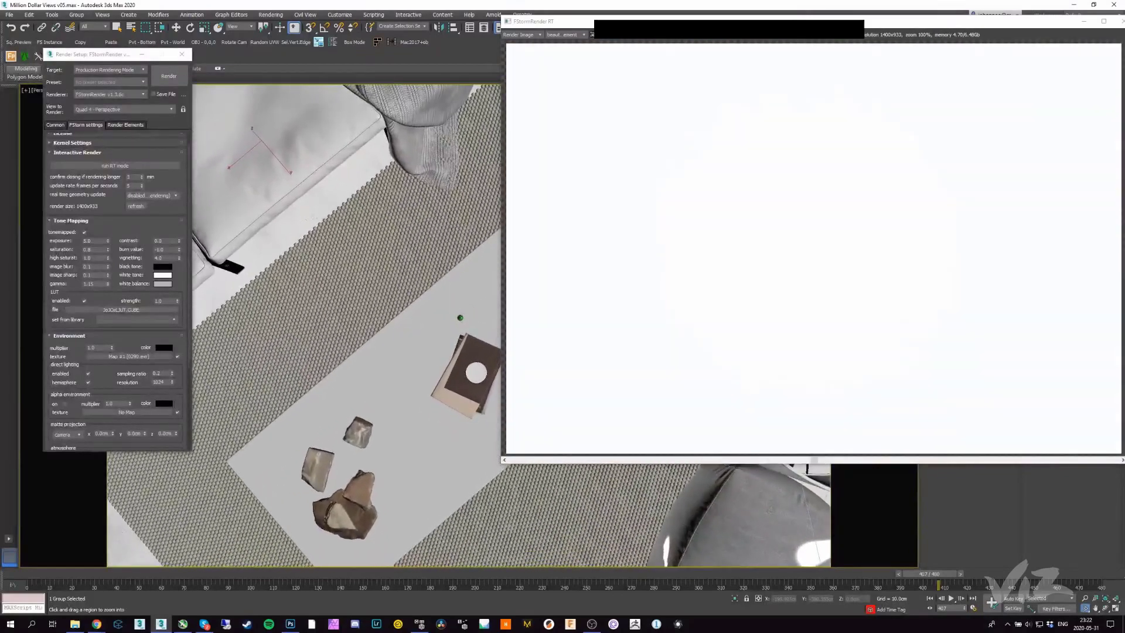
{"action": "scroll", "coordinate": [460, 317], "scroll_direction": "up", "scroll_amount": 1}
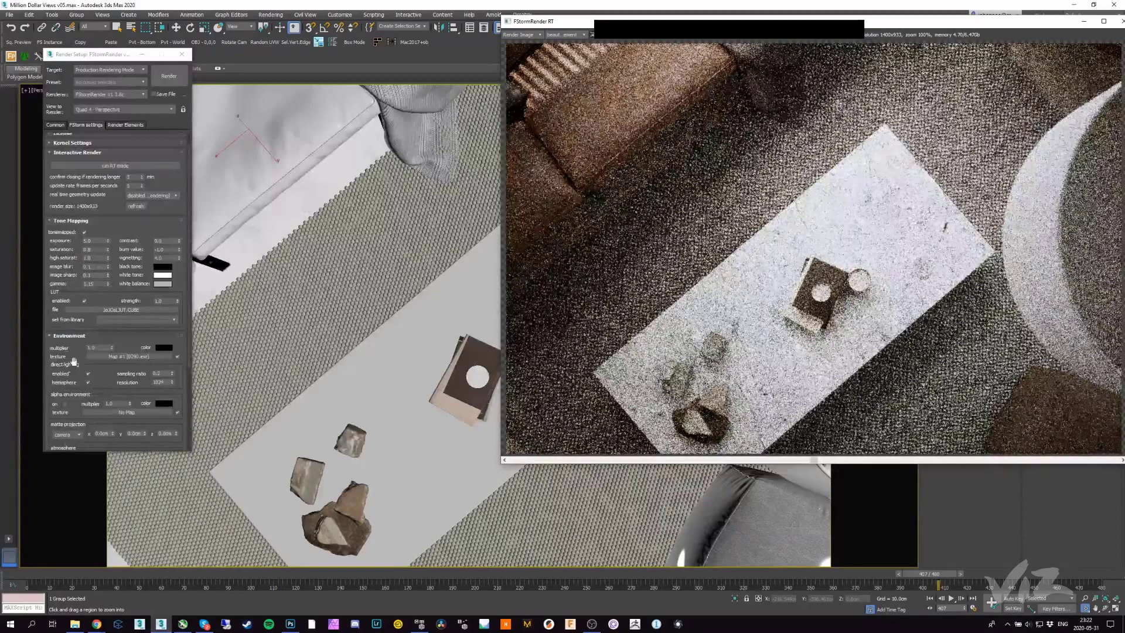
{"action": "scroll", "coordinate": [82, 363], "scroll_direction": "down", "scroll_amount": 5}
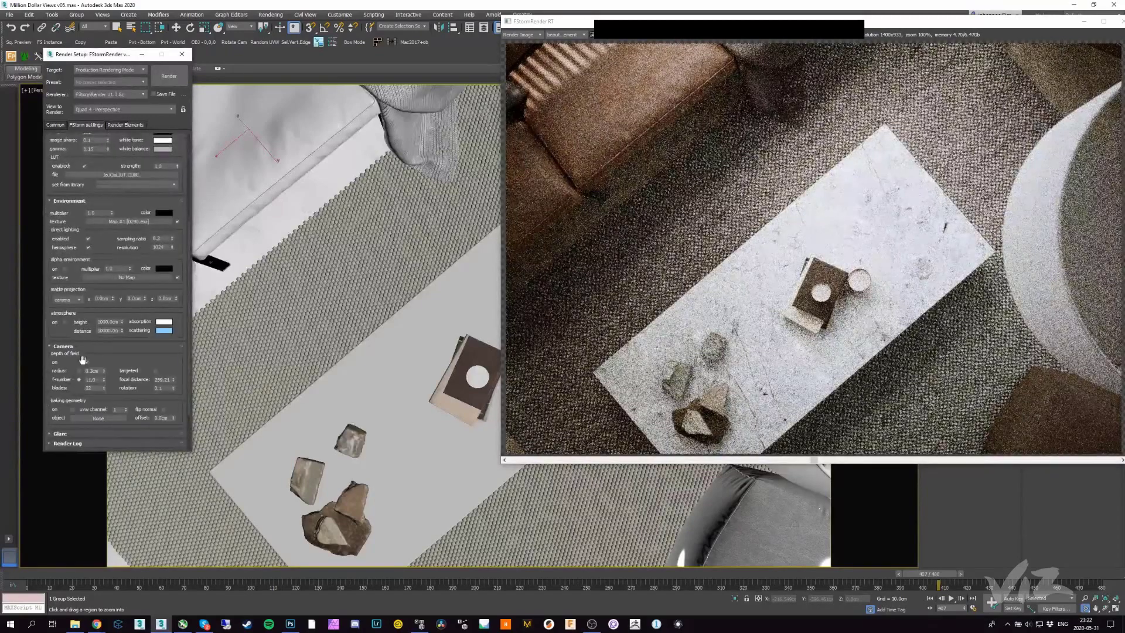
{"action": "left_click", "coordinate": [86, 362]}
{"action": "double_click", "coordinate": [91, 379]}
{"action": "type", "text": "2.5"}
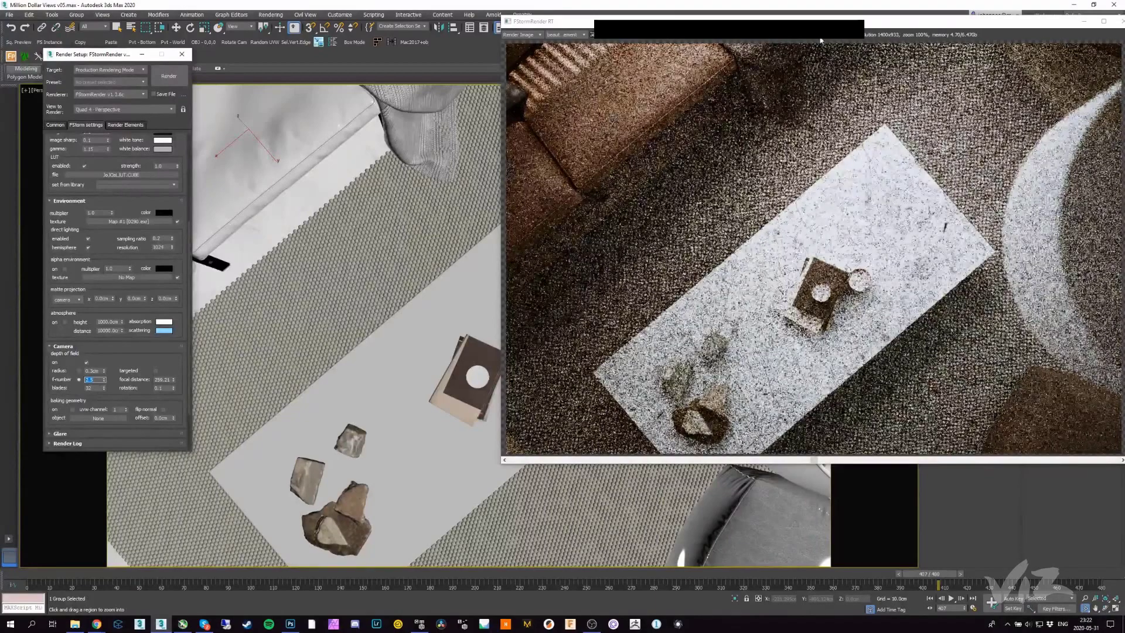
{"action": "left_click_drag", "start_coordinate": [823, 17], "coordinate": [700, 28]}
Step: Set gamma to 1.0 and try vignetting at 6 and 3 before settling on 4
{"action": "scroll", "coordinate": [96, 243], "scroll_direction": "up", "scroll_amount": 3}
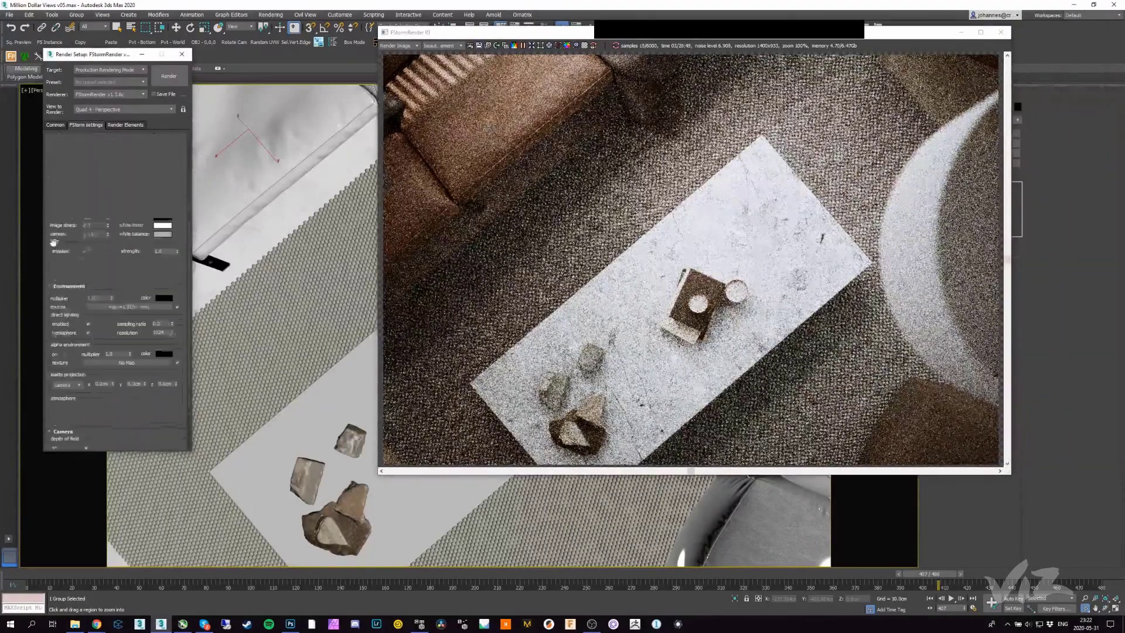
{"action": "double_click", "coordinate": [86, 242]}
{"action": "type", "text": "1"}
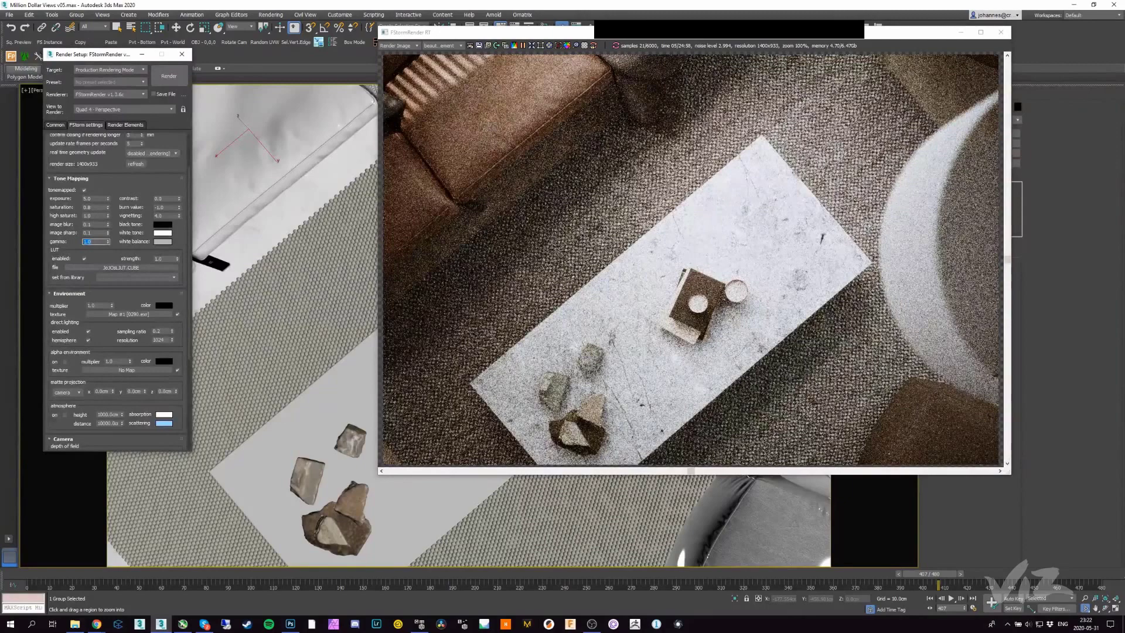
{"action": "key", "text": "Return"}
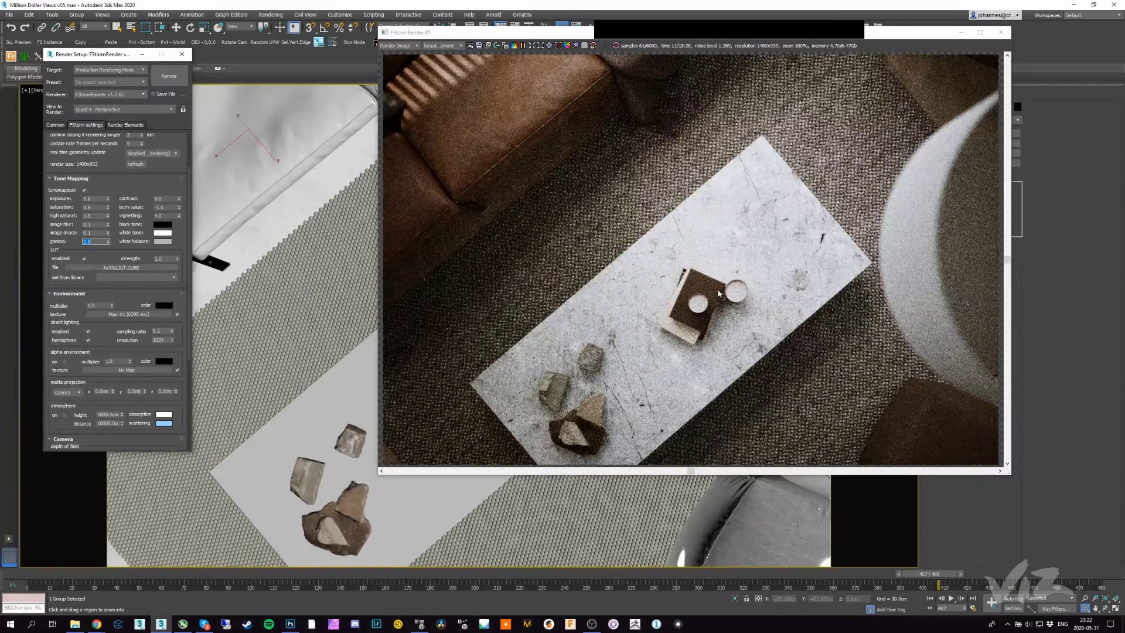
{"action": "double_click", "coordinate": [166, 216]}
{"action": "type", "text": "6"}
{"action": "key", "text": "Return"}
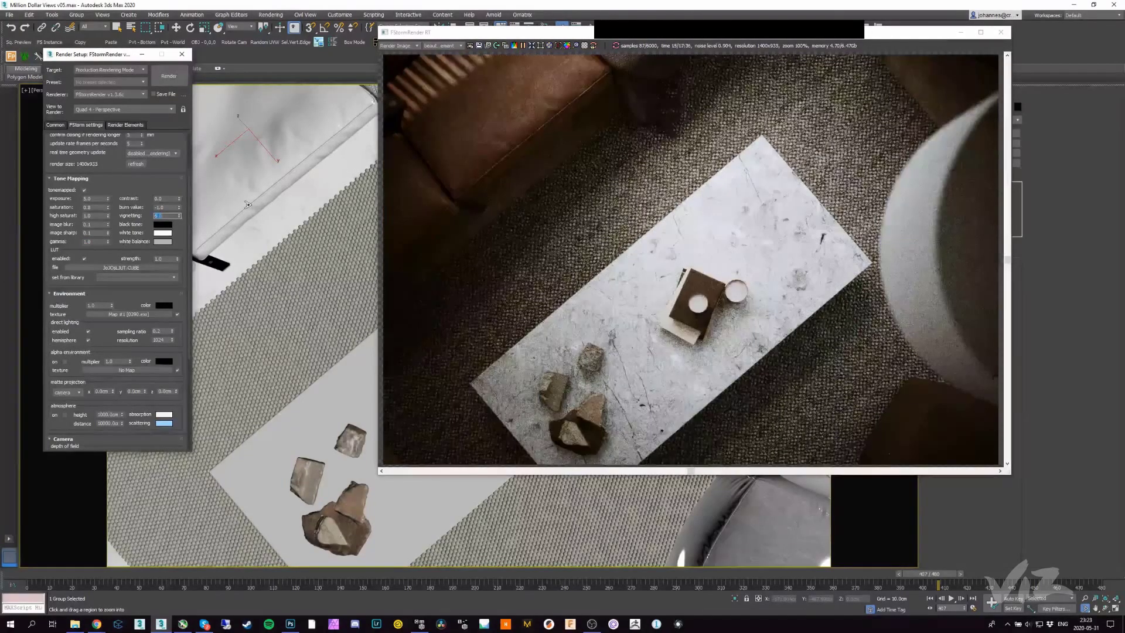
{"action": "type", "text": "3"}
{"action": "key", "text": "Return"}
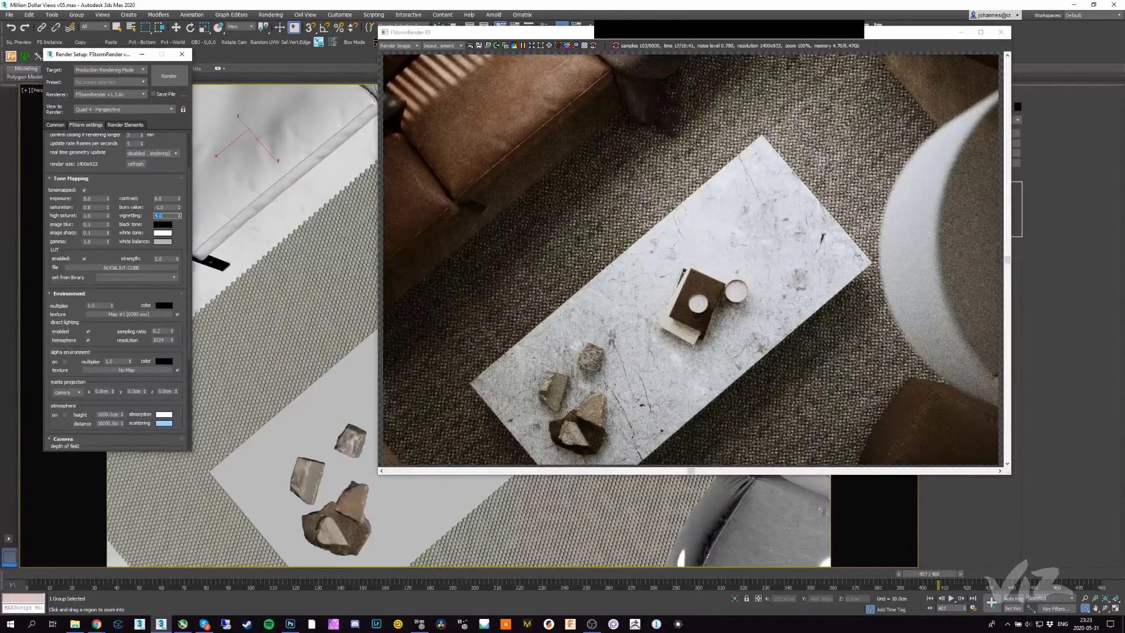
{"action": "type", "text": "4"}
{"action": "key", "text": "Return"}
Step: Adjust the burn value, lower exposure to 4.5 and set saturation to 0.7
{"action": "key", "text": "shift+Tab"}
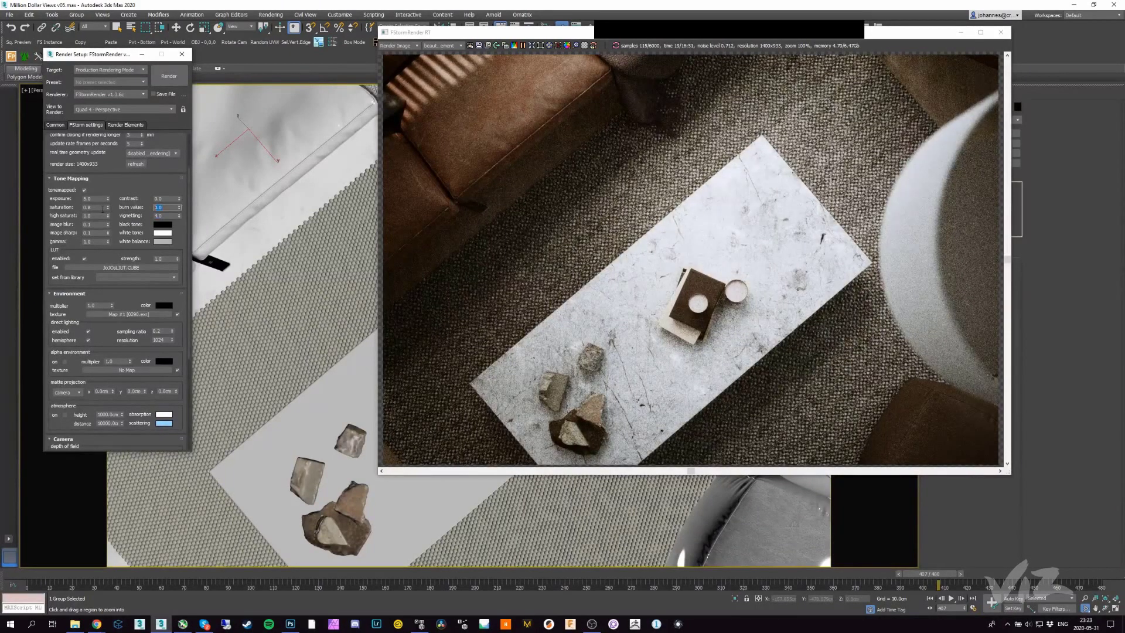
{"action": "type", "text": "-2"}
{"action": "key", "text": "Return"}
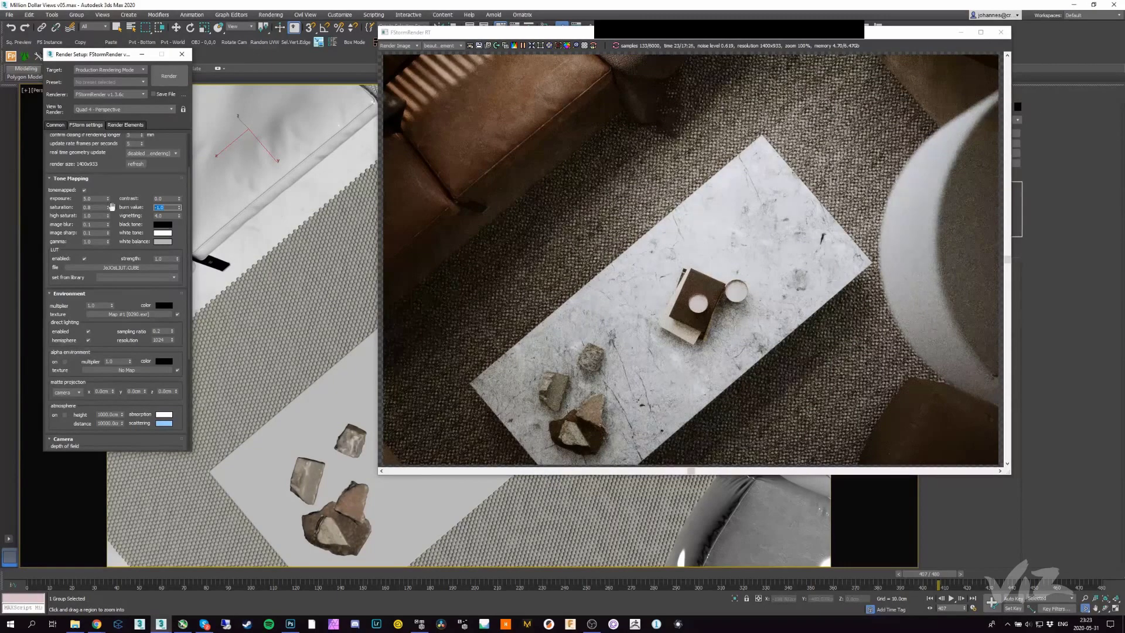
{"action": "double_click", "coordinate": [89, 198]}
{"action": "type", "text": "4"}
{"action": "key", "text": "Return"}
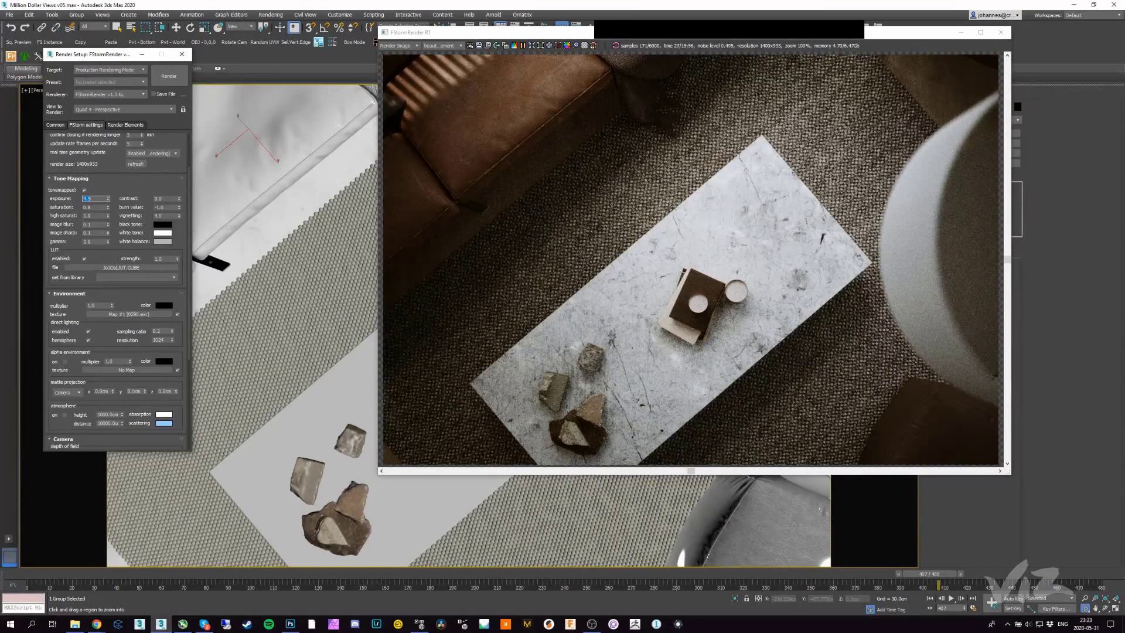
{"action": "double_click", "coordinate": [101, 206]}
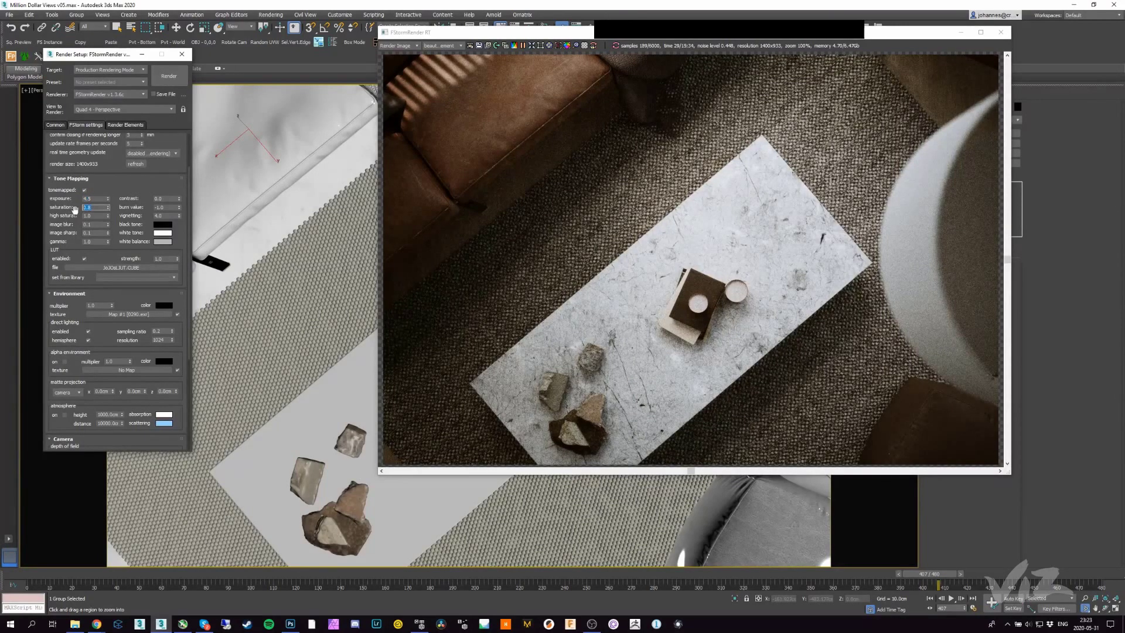
{"action": "type", "text": "1"}
{"action": "key", "text": "Return"}
{"action": "type", "text": "0.7"}
{"action": "key", "text": "Return"}
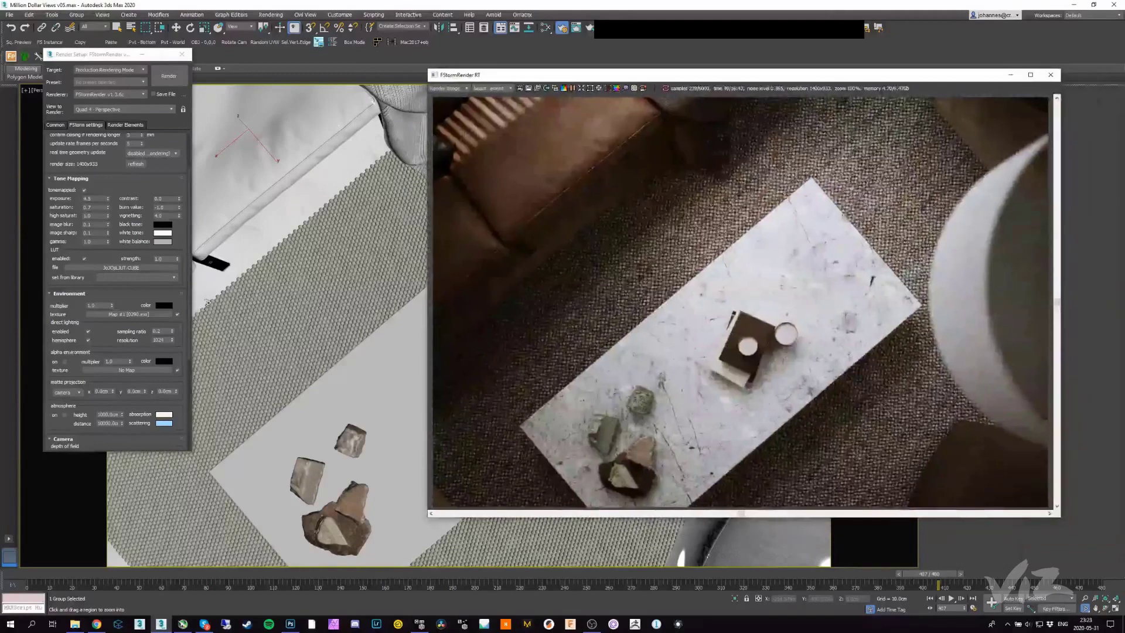
Step: Lower the white balance green component to 171, giving a 184, 171, 184 tint
{"action": "left_click", "coordinate": [163, 241]}
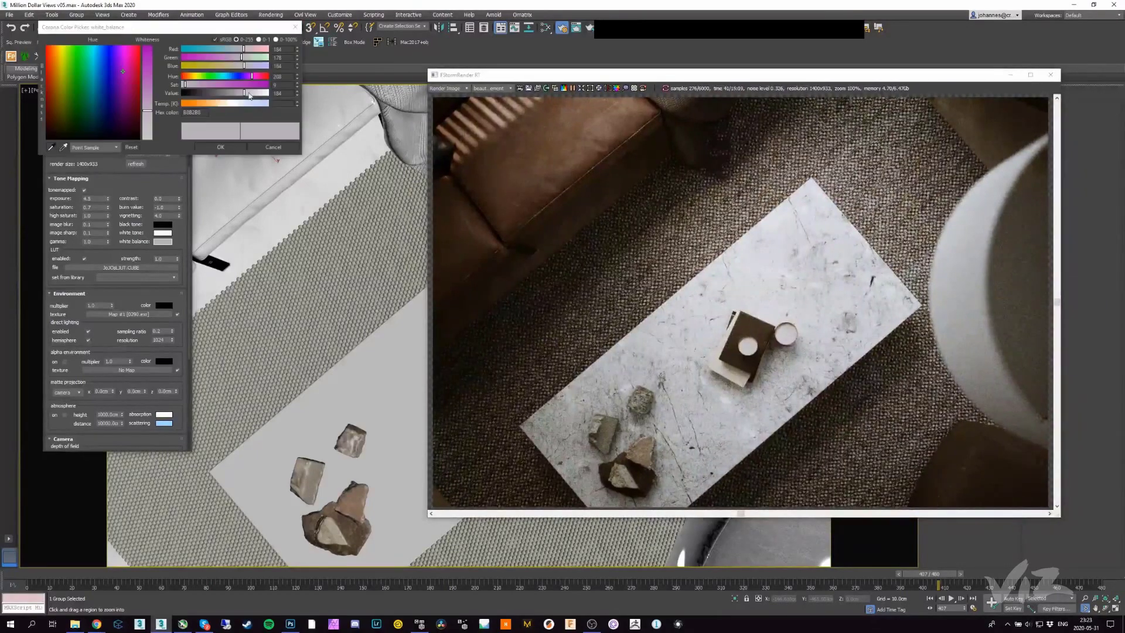
{"action": "left_click_drag", "start_coordinate": [210, 24], "coordinate": [225, 31]}
{"action": "left_click_drag", "start_coordinate": [584, 78], "coordinate": [994, 105]}
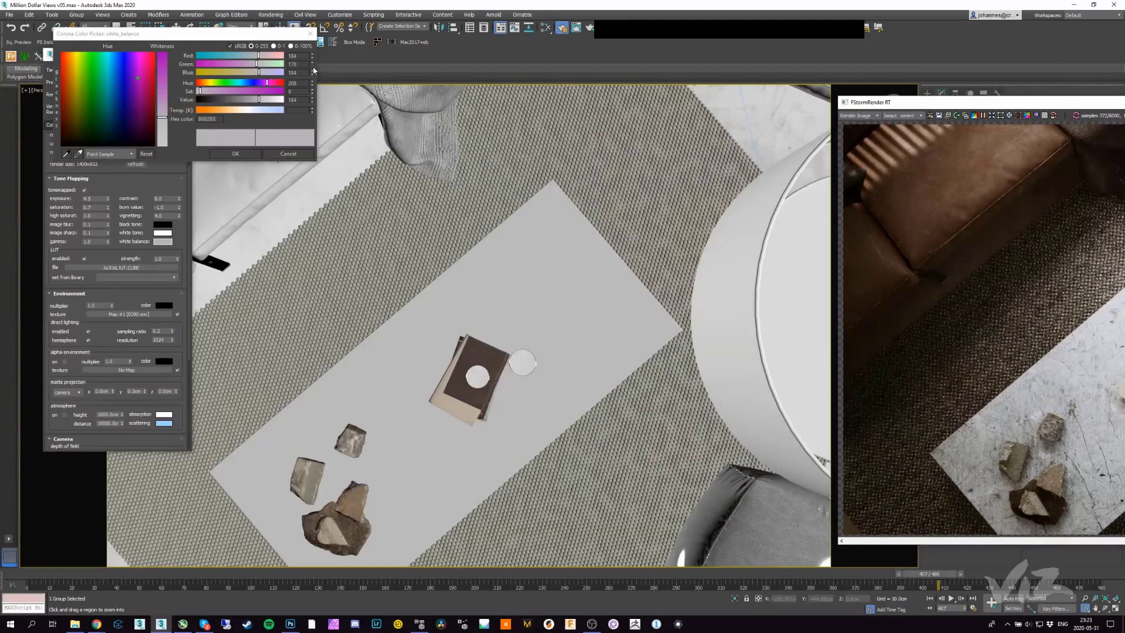
{"action": "left_click", "coordinate": [313, 69]}
{"action": "left_click", "coordinate": [313, 68]}
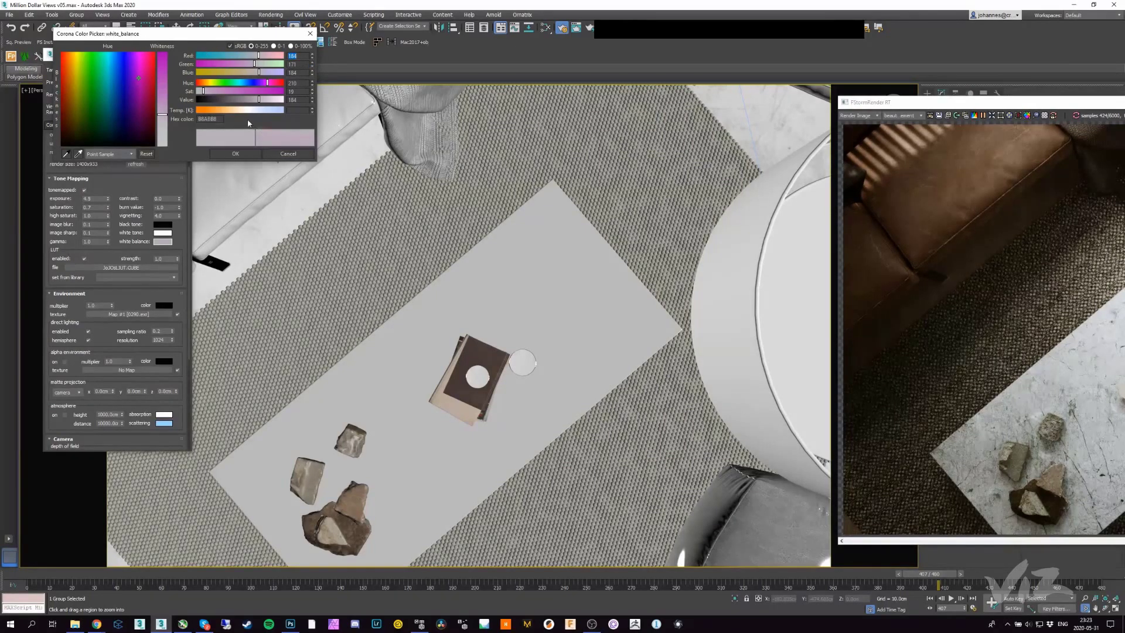
{"action": "left_click", "coordinate": [216, 157]}
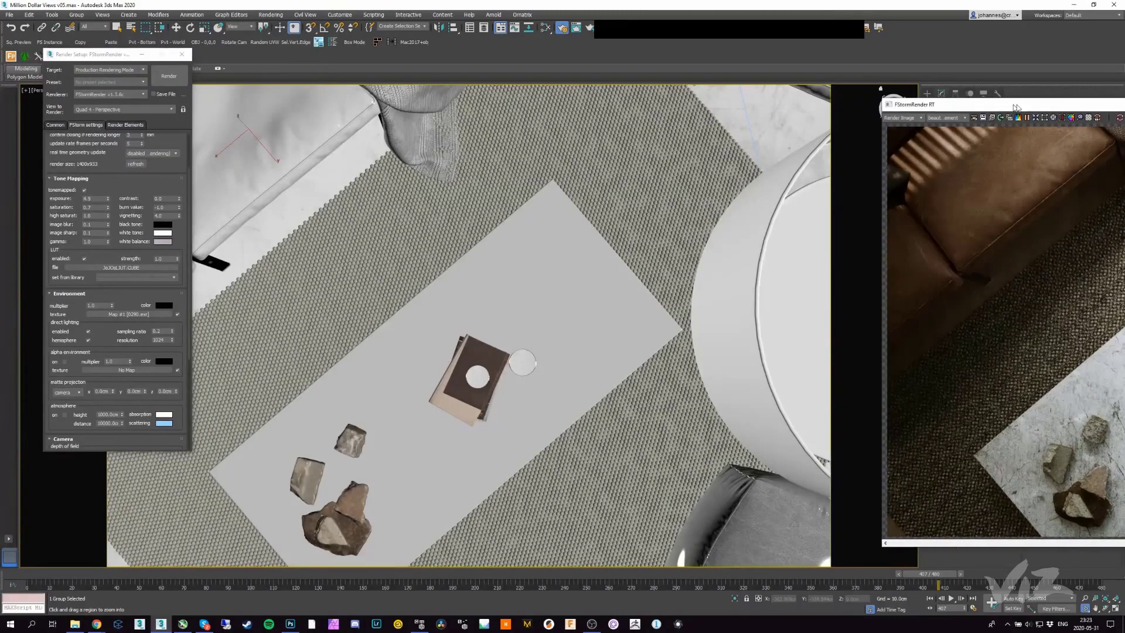
Step: Recentre the FStormRender RT window and pan the Perspective view to reveal more of the sofa
{"action": "left_click_drag", "start_coordinate": [966, 106], "coordinate": [645, 56]}
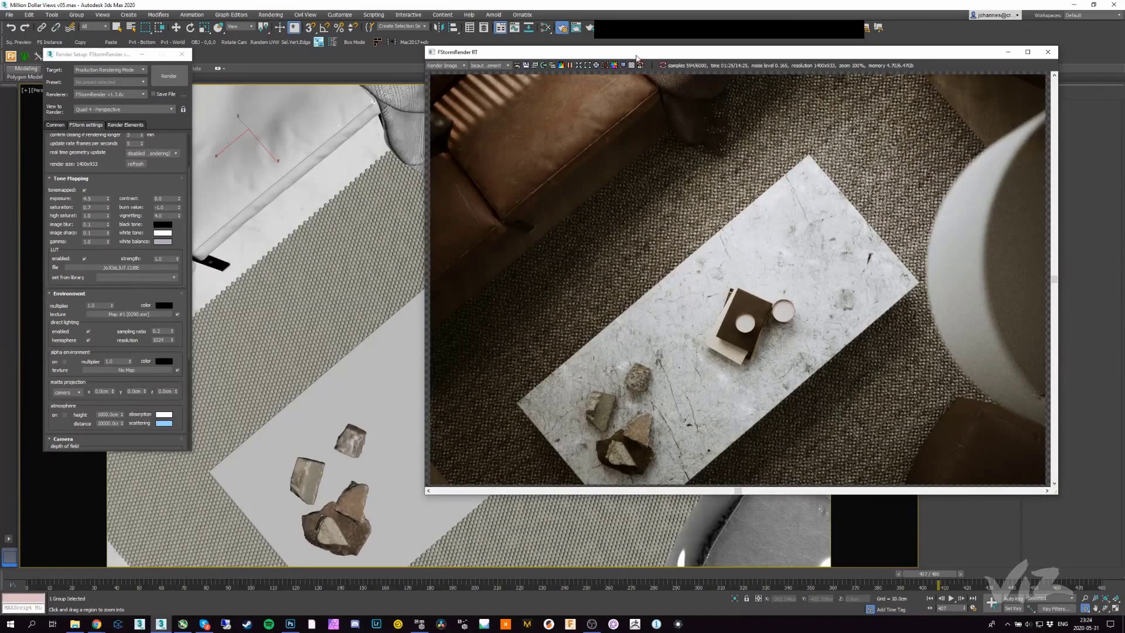
{"action": "left_click_drag", "start_coordinate": [637, 58], "coordinate": [690, 56]}
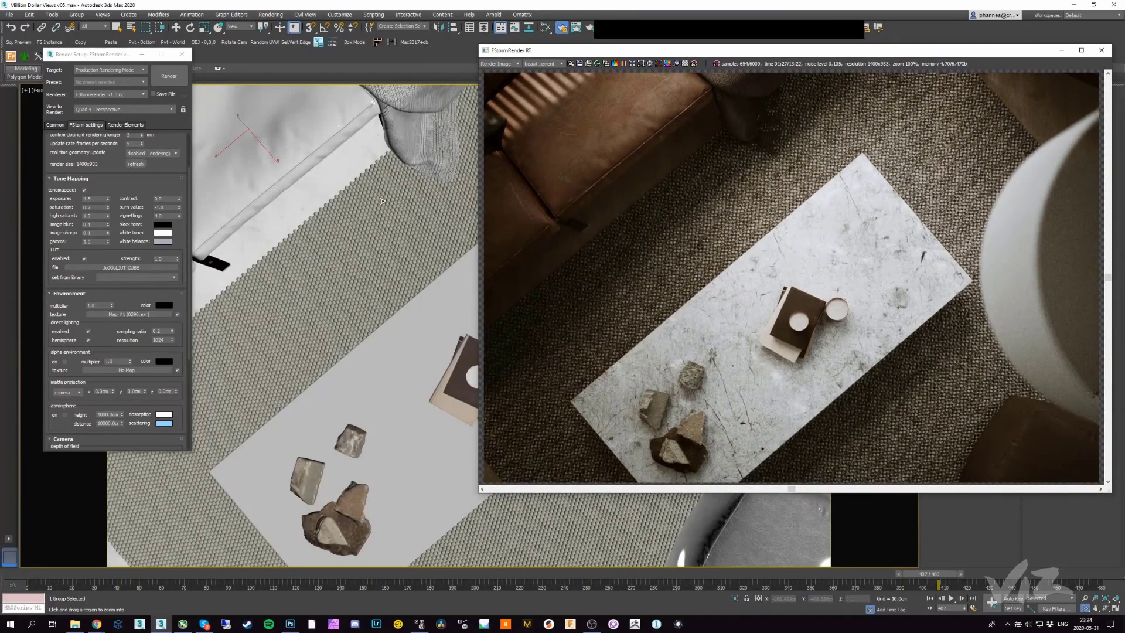
{"action": "middle_click_drag", "start_coordinate": [348, 268], "coordinate": [426, 191]}
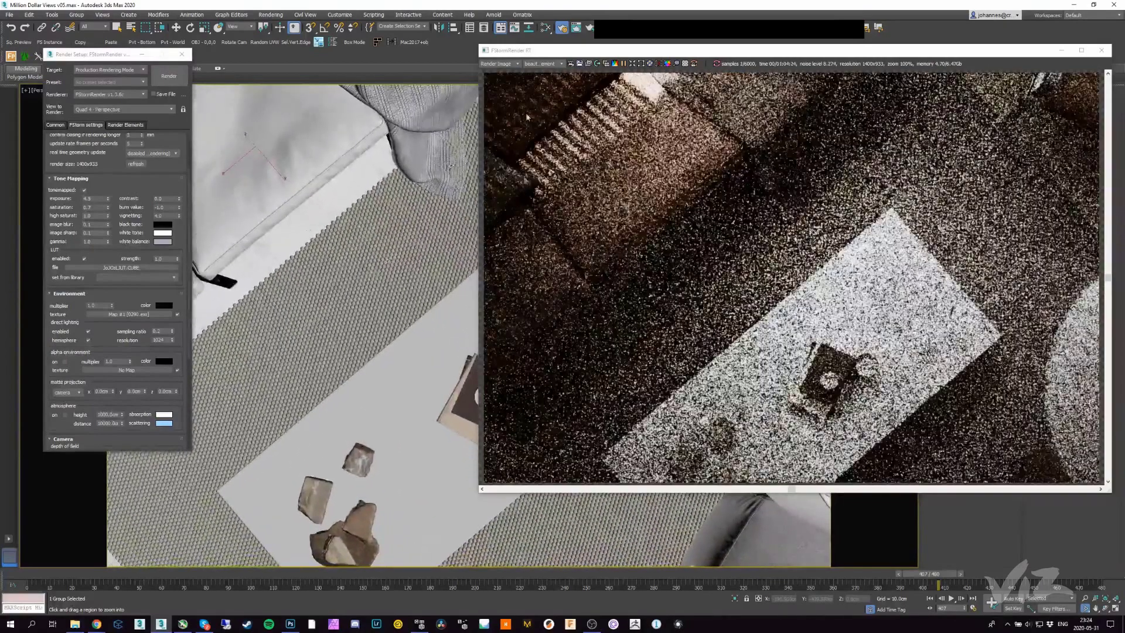